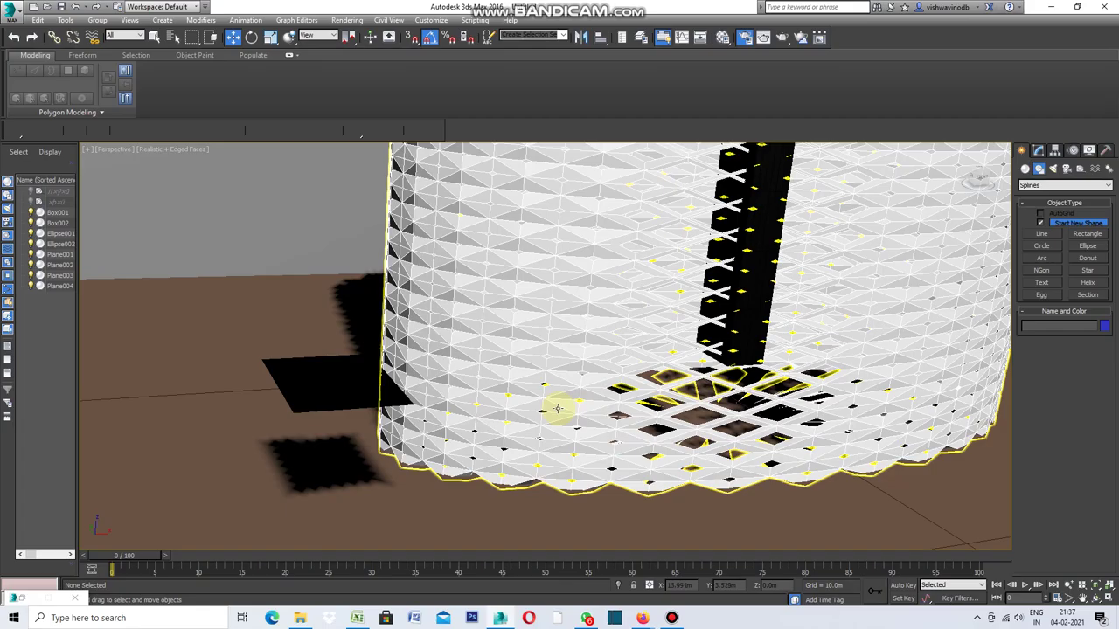
Step: Frame the lattice cylinder and restore the four-viewport layout
{"action": "scroll", "coordinate": [555, 400], "scroll_direction": "down", "scroll_amount": 10}
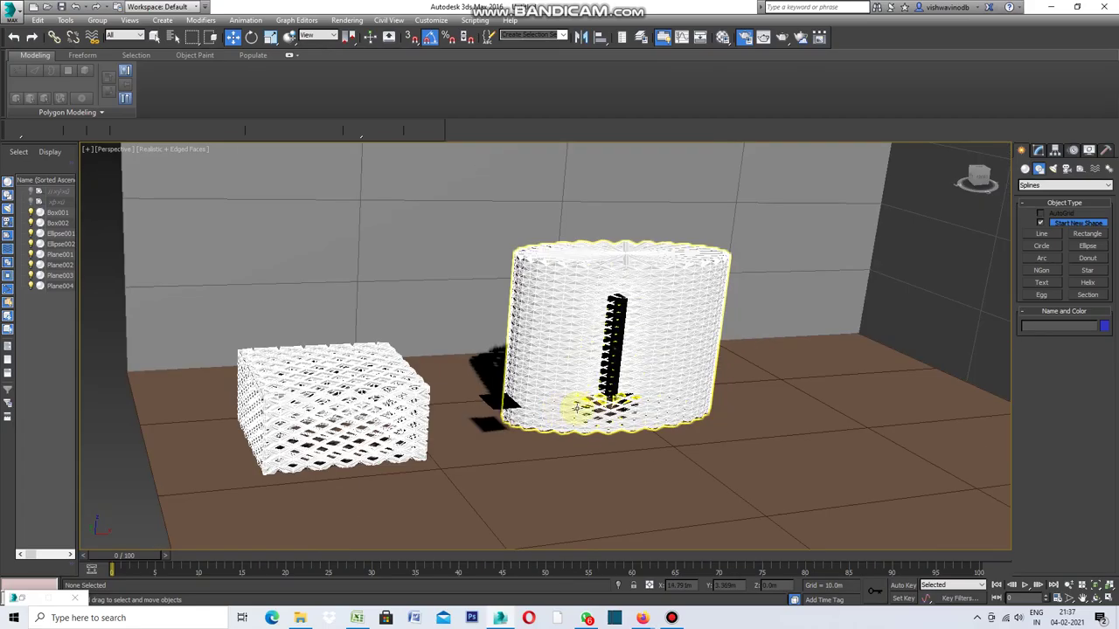
{"action": "left_click", "coordinate": [1082, 598]}
{"action": "left_click_drag", "start_coordinate": [772, 445], "coordinate": [642, 469]}
{"action": "scroll", "coordinate": [522, 419], "scroll_direction": "up", "scroll_amount": 3}
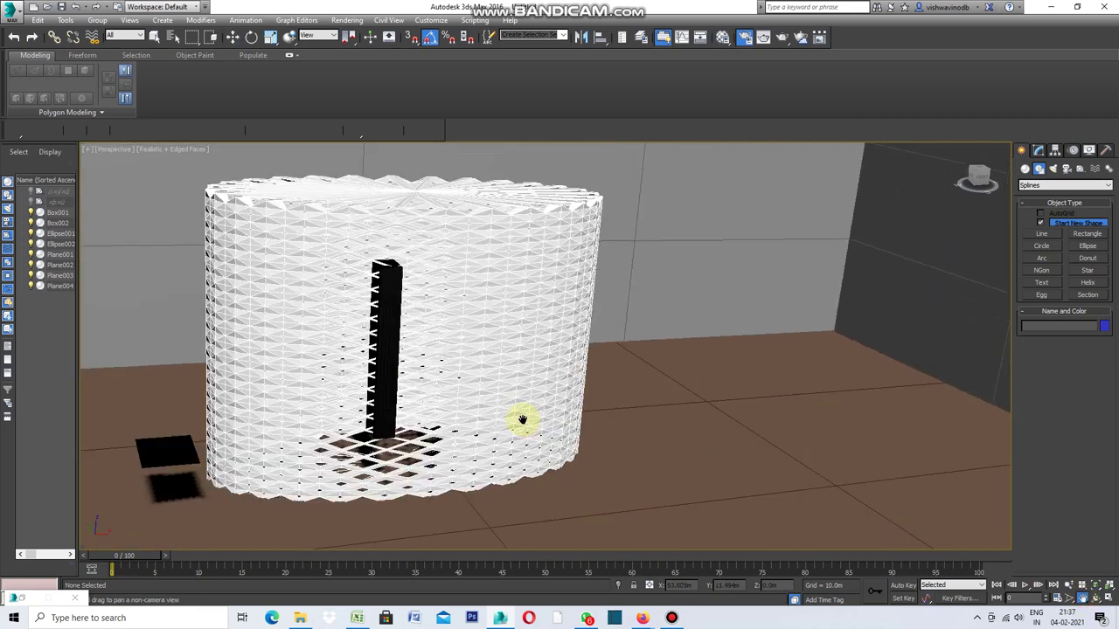
{"action": "scroll", "coordinate": [524, 416], "scroll_direction": "up", "scroll_amount": 3}
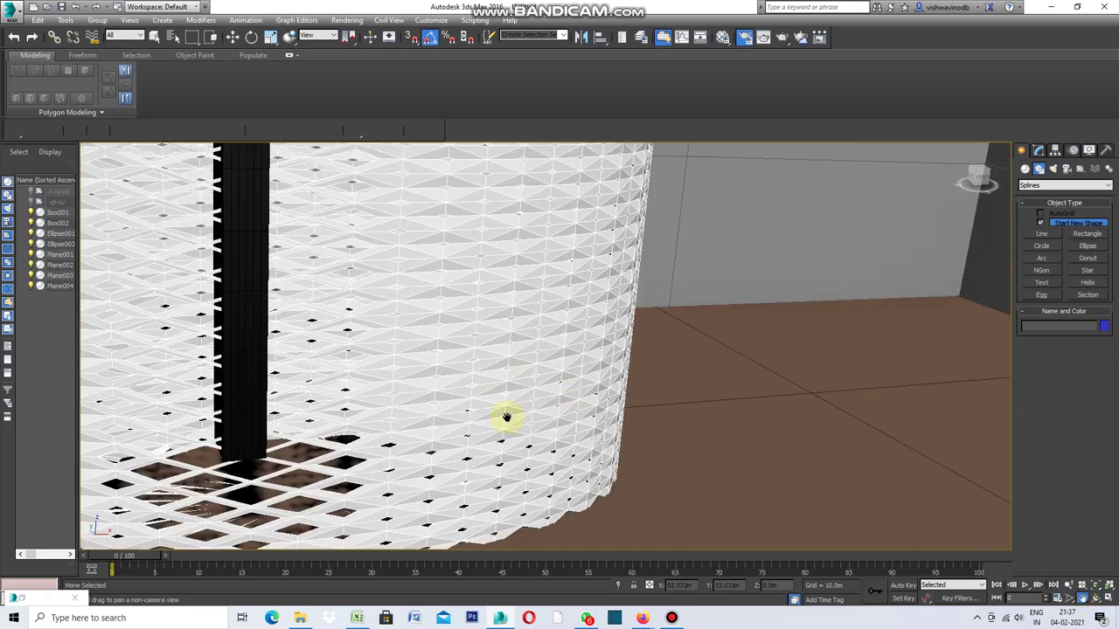
{"action": "scroll", "coordinate": [506, 417], "scroll_direction": "down", "scroll_amount": 4}
{"action": "left_click_drag", "start_coordinate": [667, 460], "coordinate": [641, 463]}
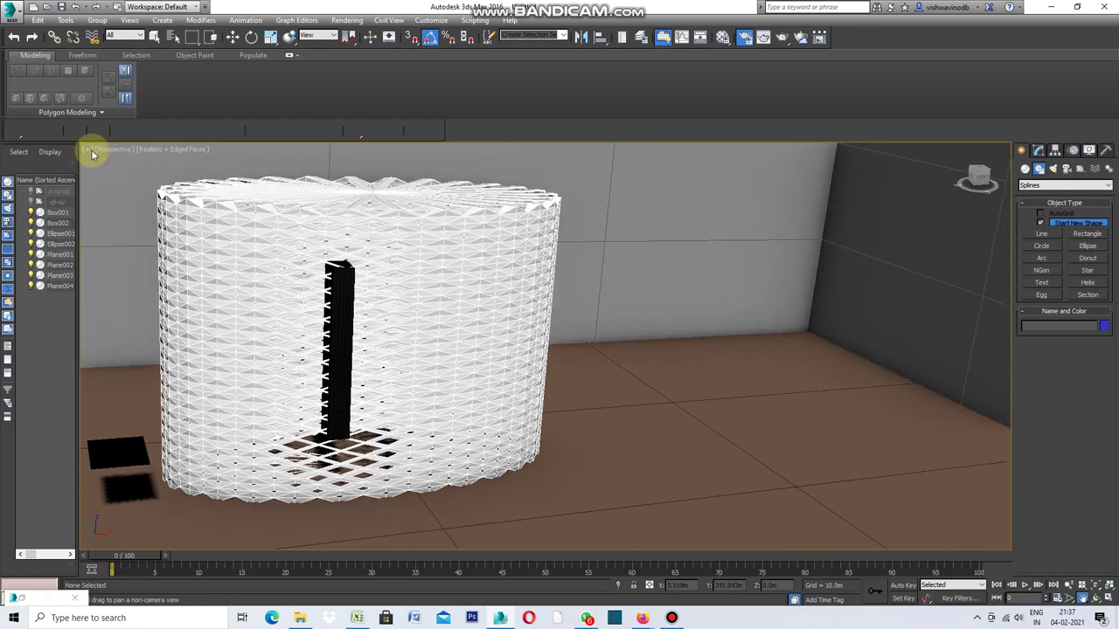
{"action": "key", "text": "alt+w"}
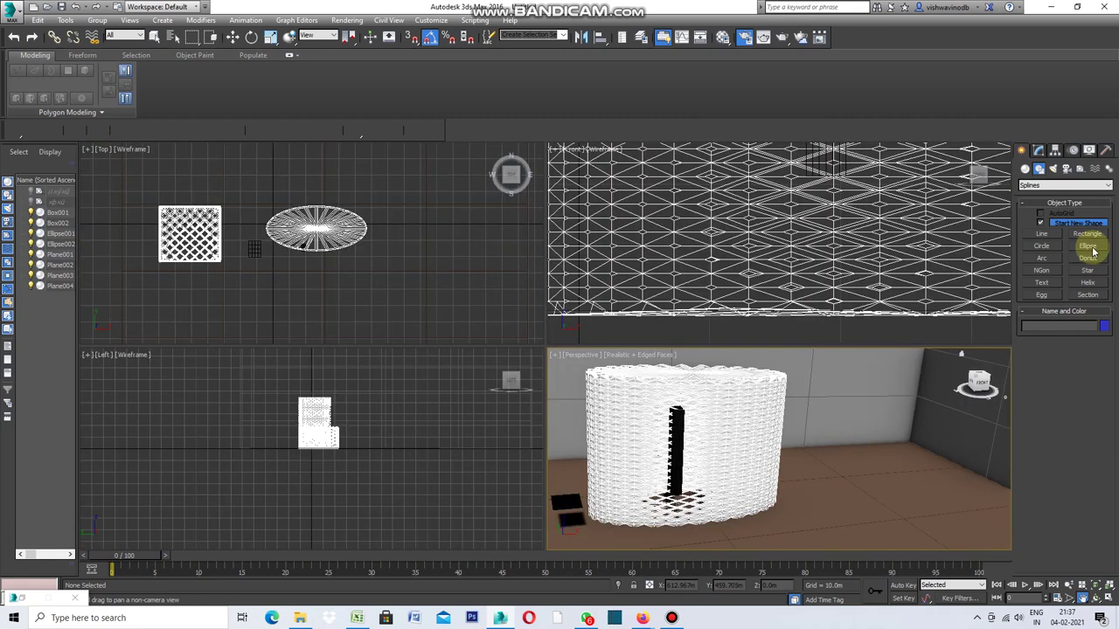
Step: Draw an ellipse in the Top view and extrude it 55.5m with 24 segments
{"action": "left_click", "coordinate": [1089, 248]}
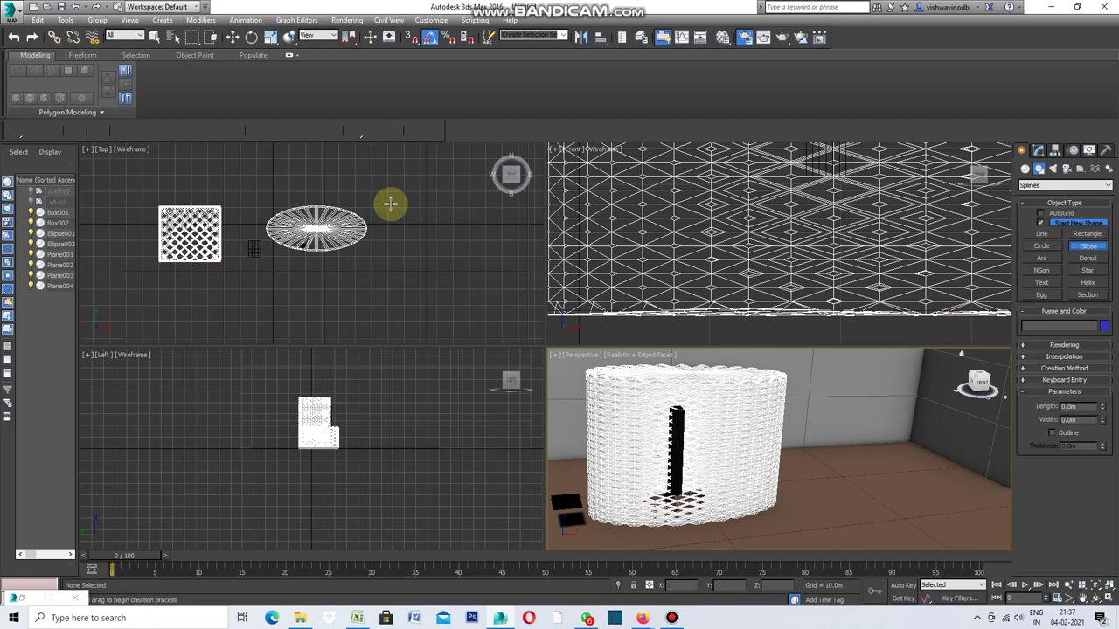
{"action": "mouse_move", "coordinate": [390, 203]}
{"action": "left_mouse_down"}
{"action": "mouse_move", "coordinate": [488, 320]}
{"action": "mouse_move", "coordinate": [480, 336]}
{"action": "left_mouse_up"}
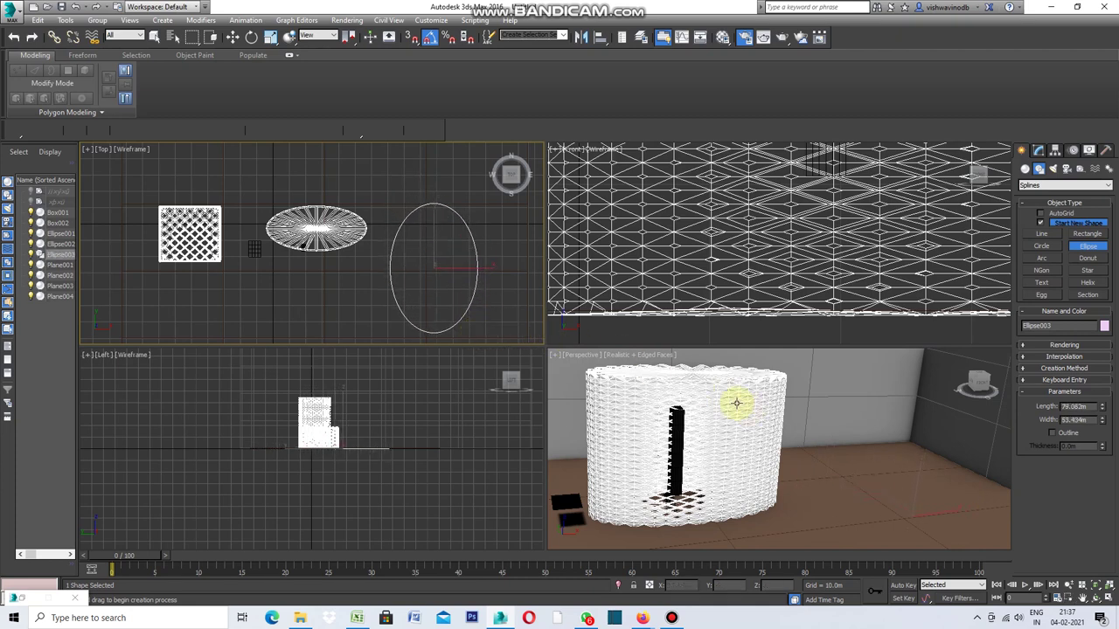
{"action": "left_click", "coordinate": [1039, 150]}
{"action": "left_click", "coordinate": [1106, 181]}
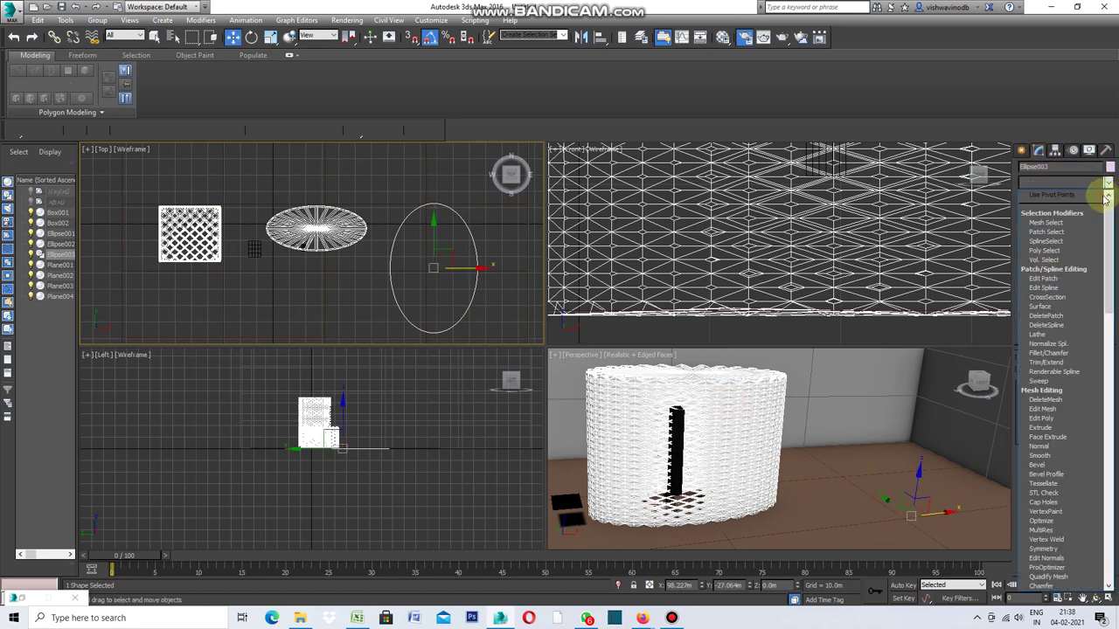
{"action": "left_click", "coordinate": [1055, 429]}
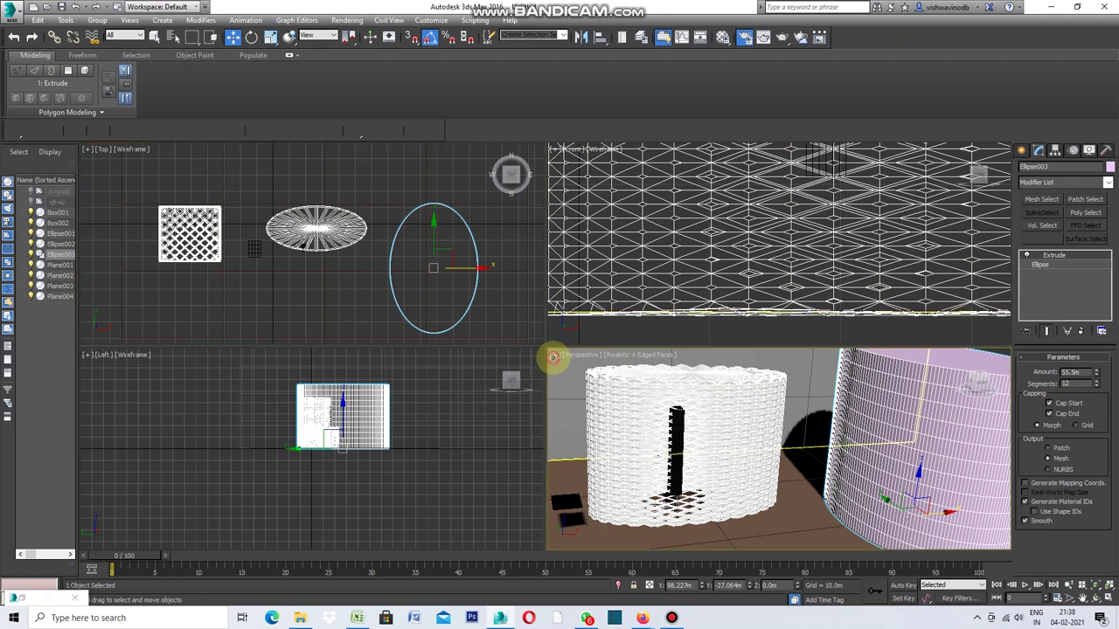
Step: Maximize the Perspective view and frame the new pink elliptical cylinder
{"action": "left_click", "coordinate": [554, 358]}
{"action": "left_click", "coordinate": [579, 366]}
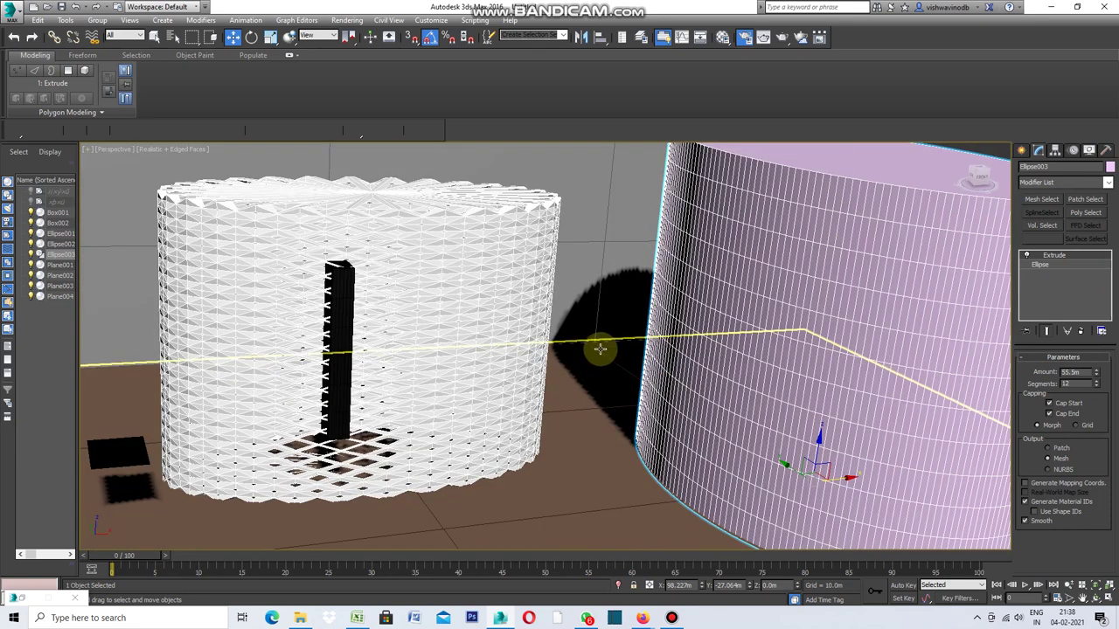
{"action": "left_click", "coordinate": [1083, 598]}
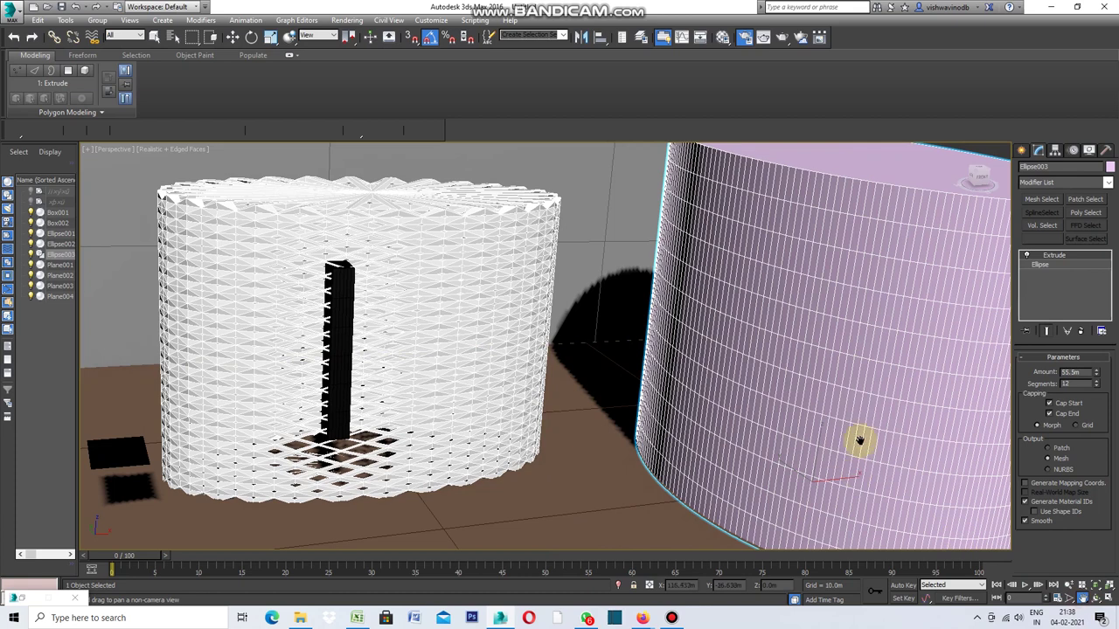
{"action": "left_click_drag", "start_coordinate": [858, 450], "coordinate": [683, 393]}
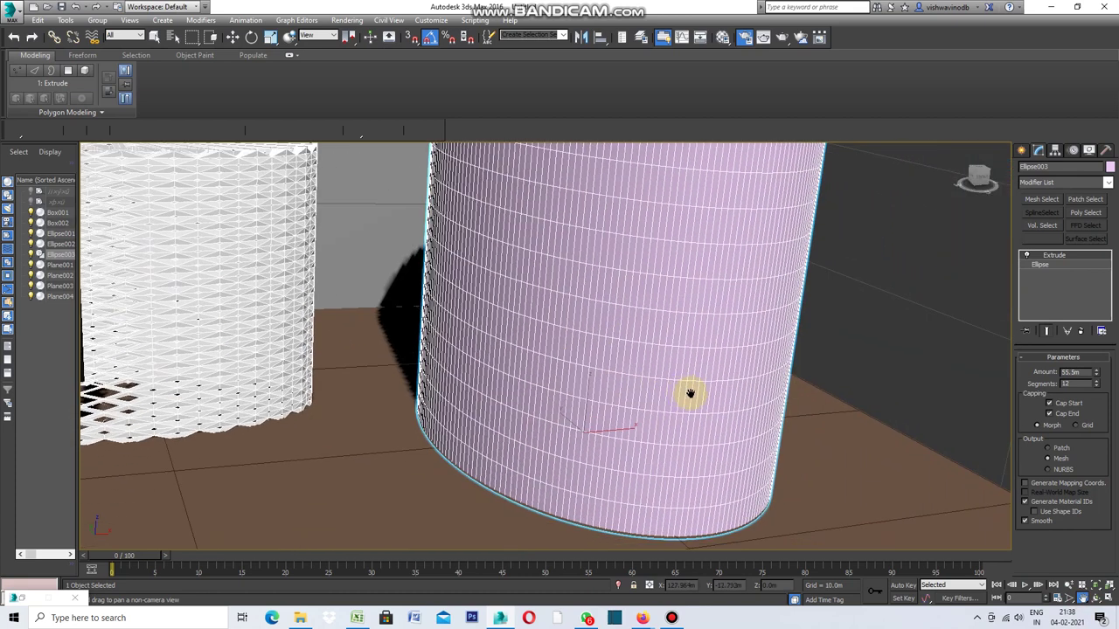
{"action": "scroll", "coordinate": [689, 394], "scroll_direction": "down", "scroll_amount": 4}
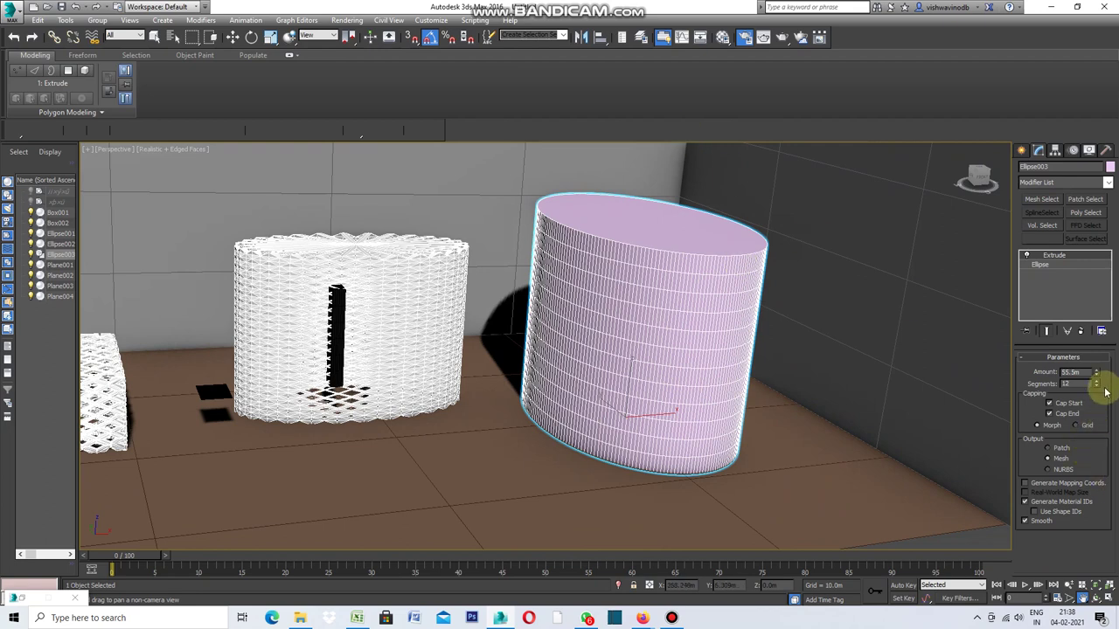
{"action": "scroll", "coordinate": [895, 326], "scroll_direction": "up", "scroll_amount": 4}
Step: Convert the extruded ellipse to an editable poly and select one of its edges
{"action": "key", "text": "w"}
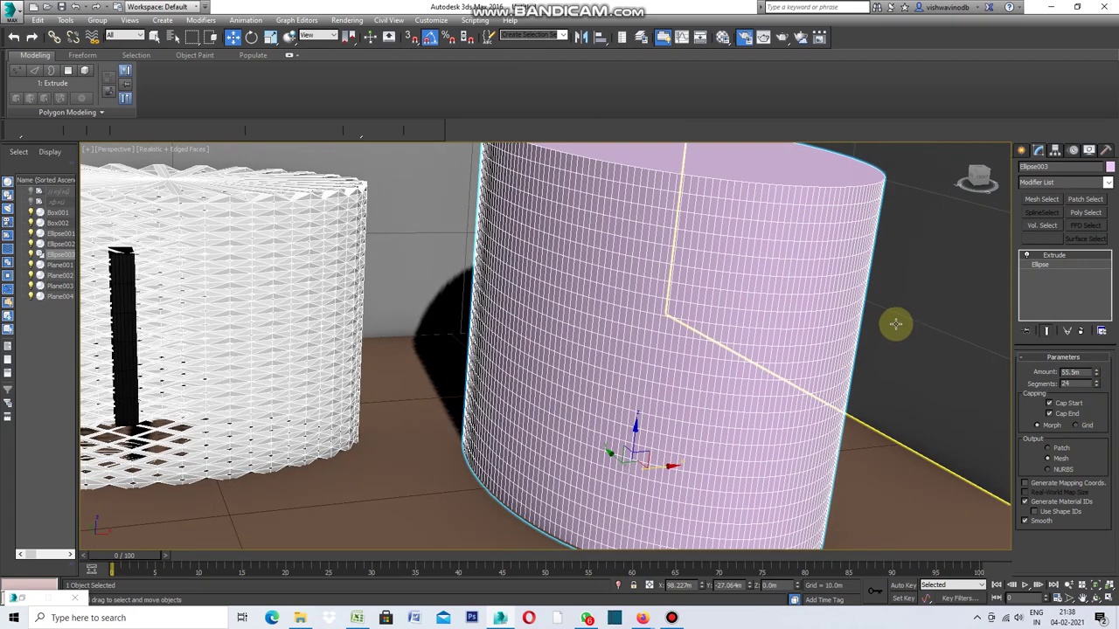
{"action": "right_click", "coordinate": [895, 325]}
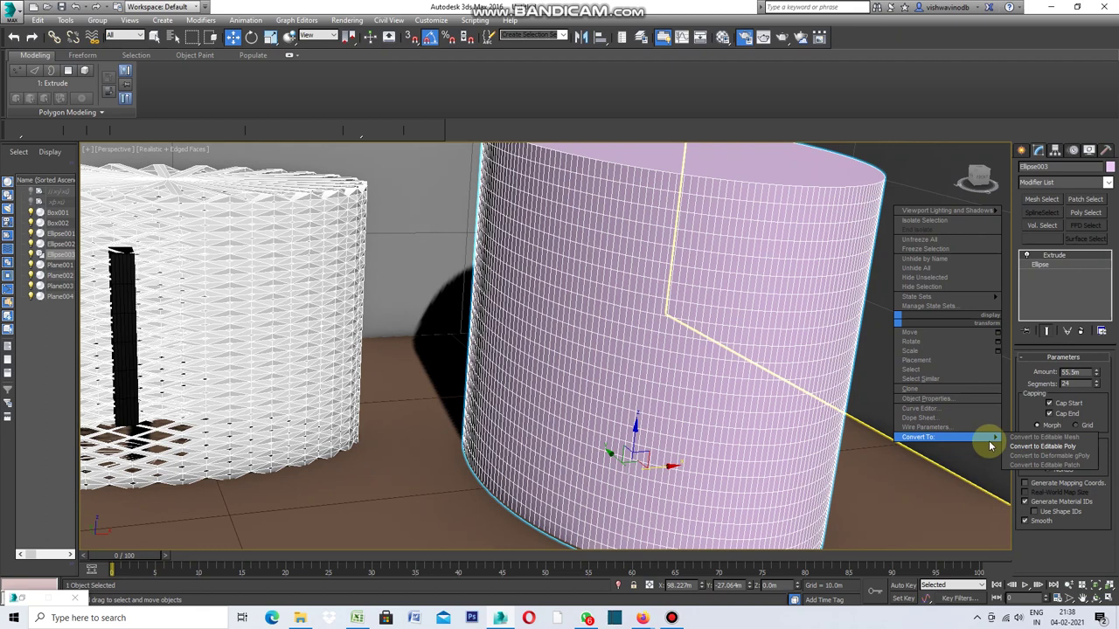
{"action": "left_click", "coordinate": [1012, 447]}
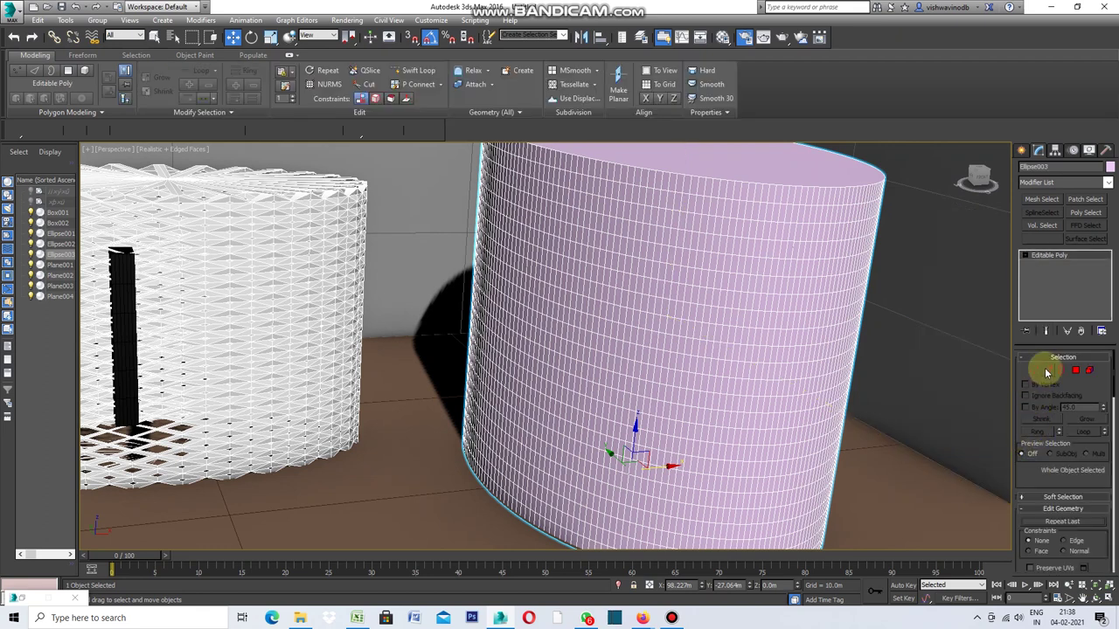
{"action": "left_click", "coordinate": [1048, 370]}
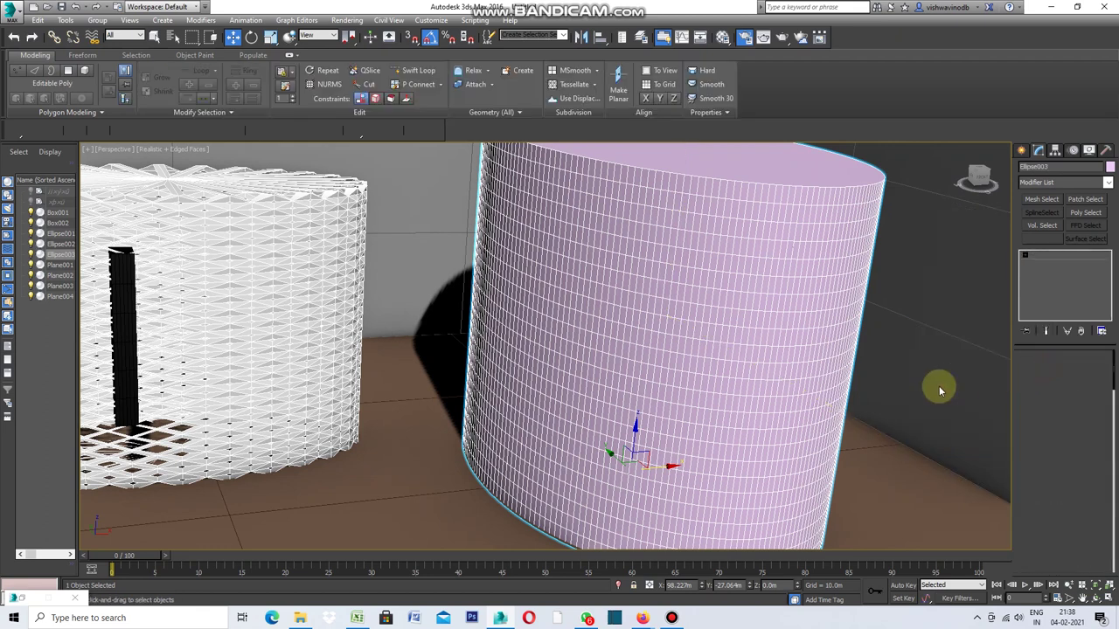
{"action": "left_click", "coordinate": [663, 341]}
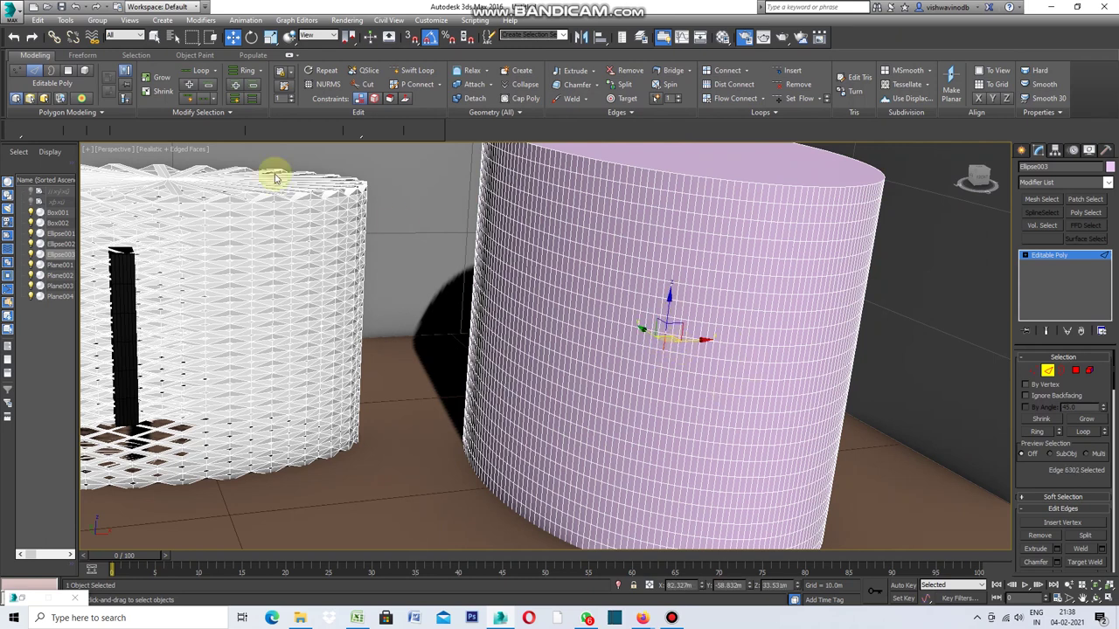
Step: Remesh the cylinder with a diamond pattern using Generate Topology
{"action": "left_click", "coordinate": [103, 116]}
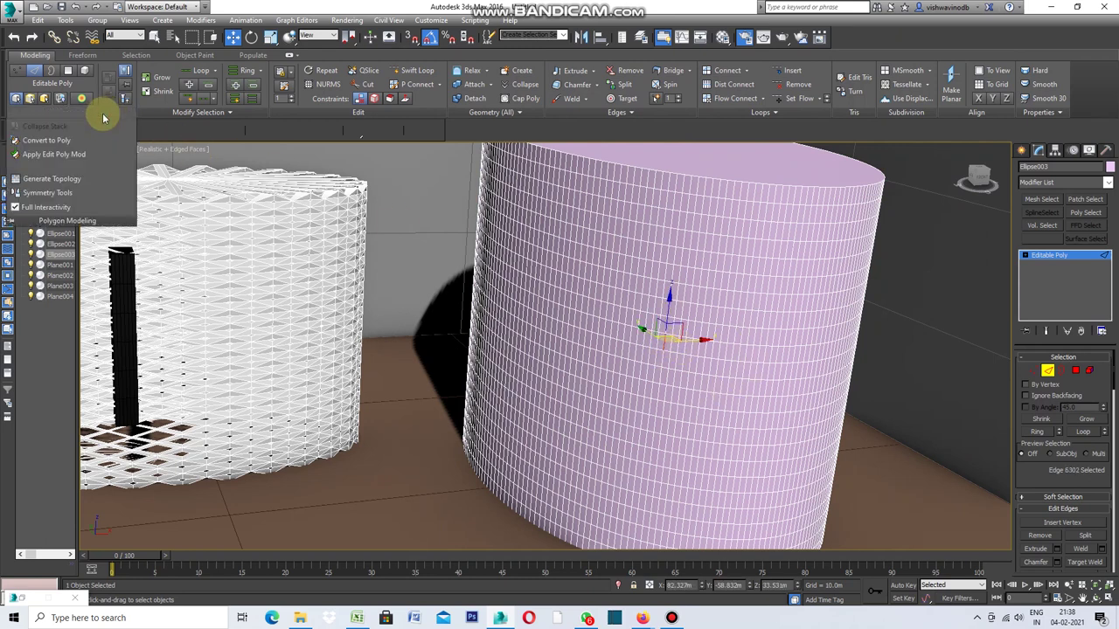
{"action": "left_click", "coordinate": [71, 181]}
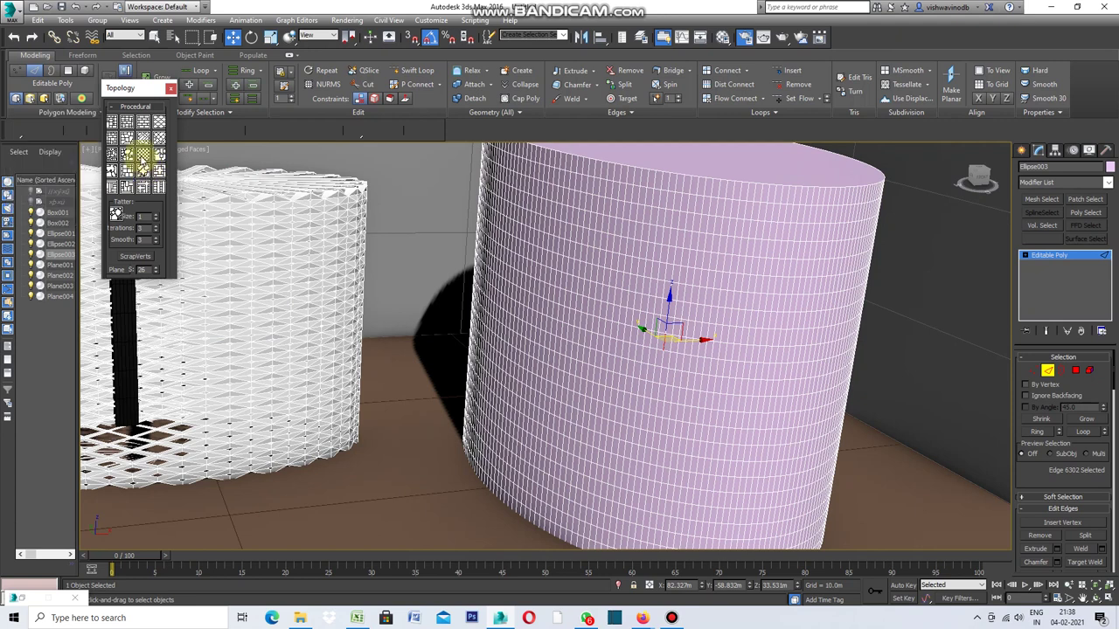
{"action": "left_click", "coordinate": [142, 157]}
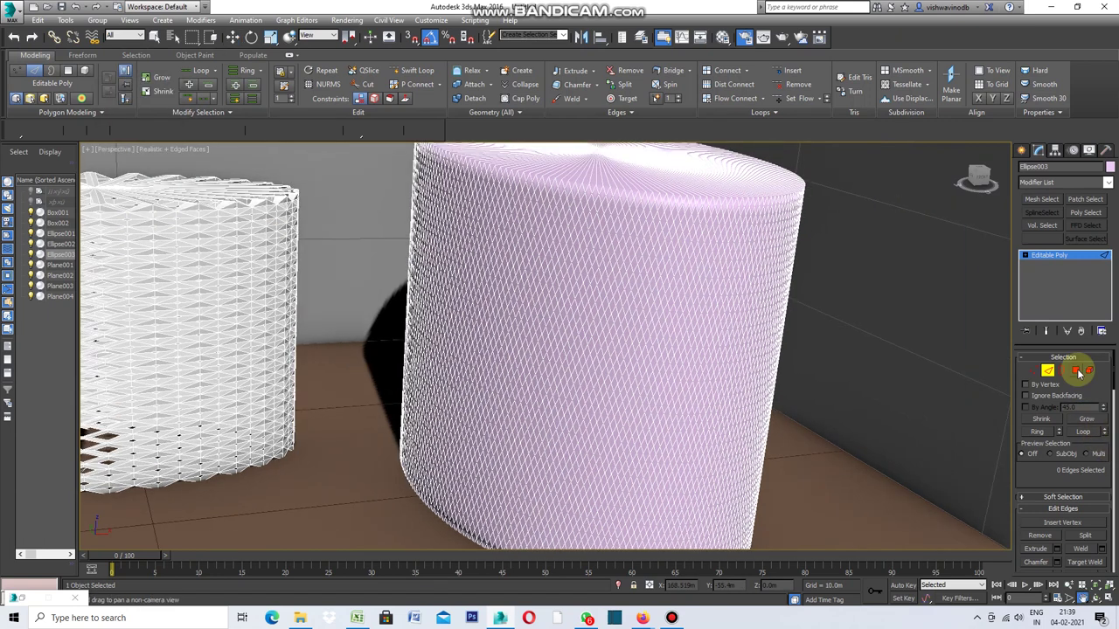
{"action": "left_click", "coordinate": [1077, 371]}
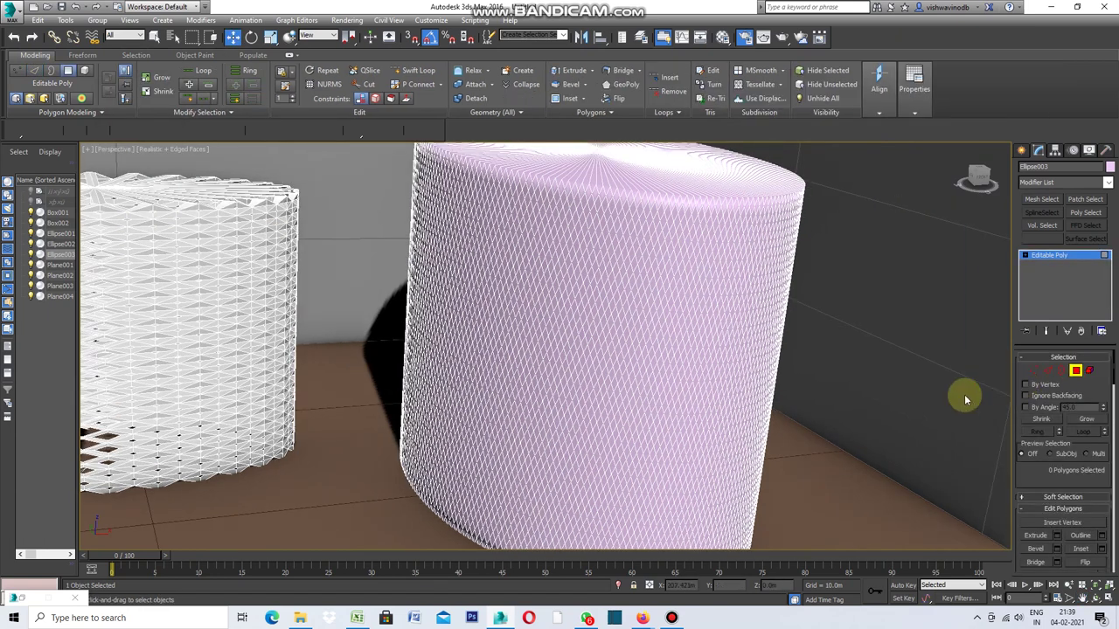
Step: Select all 10192 polygons and add an Edit Poly modifier in Animate mode at Polygon level
{"action": "key", "text": "ctrl+a"}
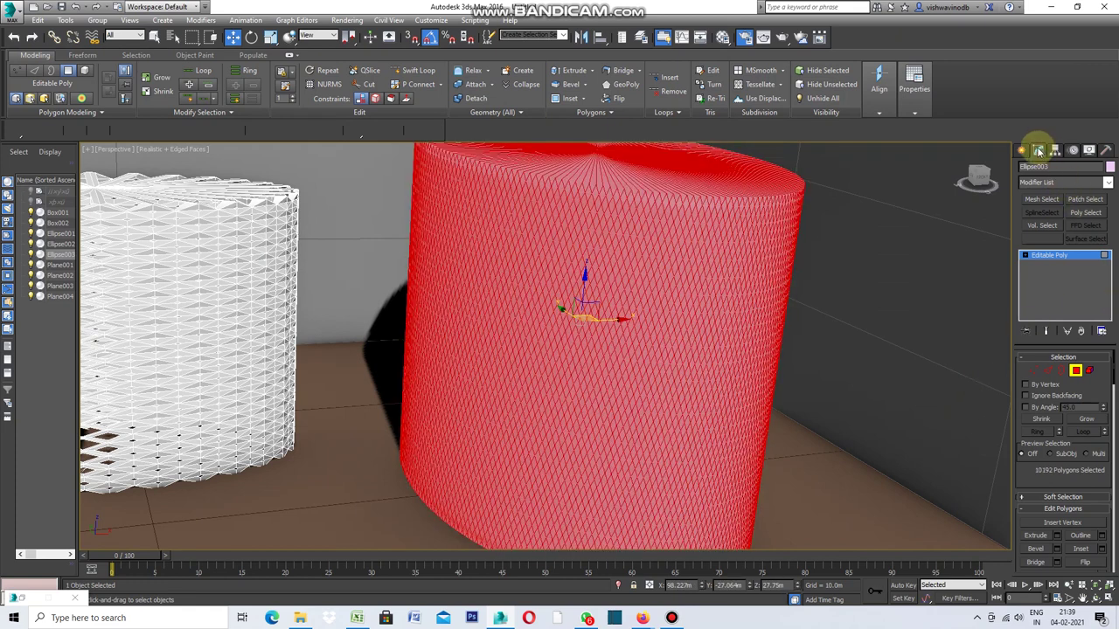
{"action": "left_click", "coordinate": [1108, 184]}
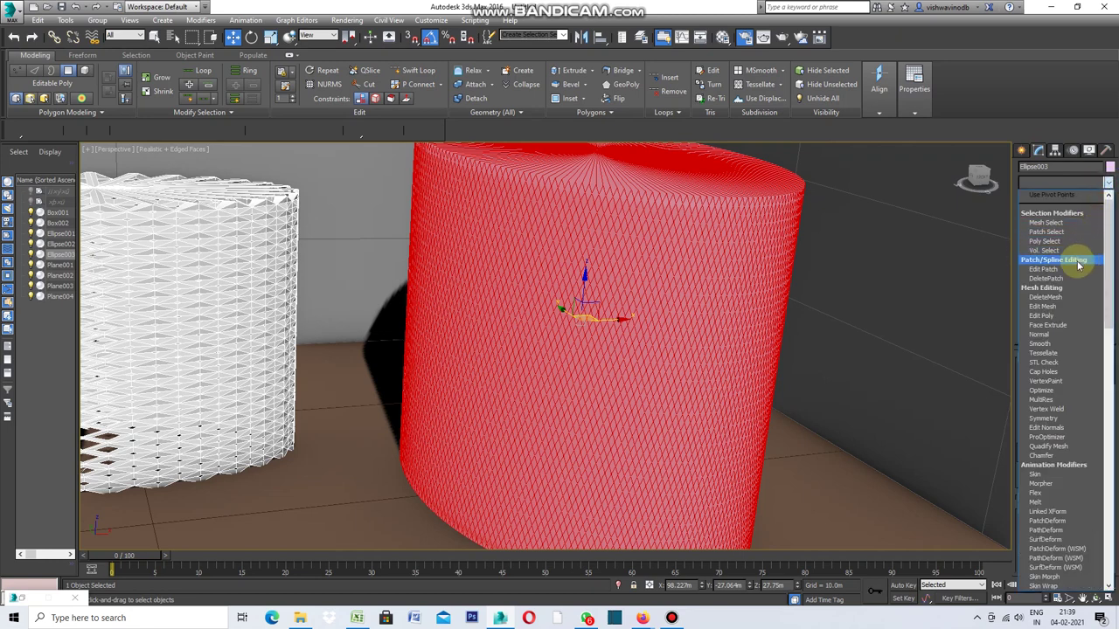
{"action": "left_click", "coordinate": [1059, 316]}
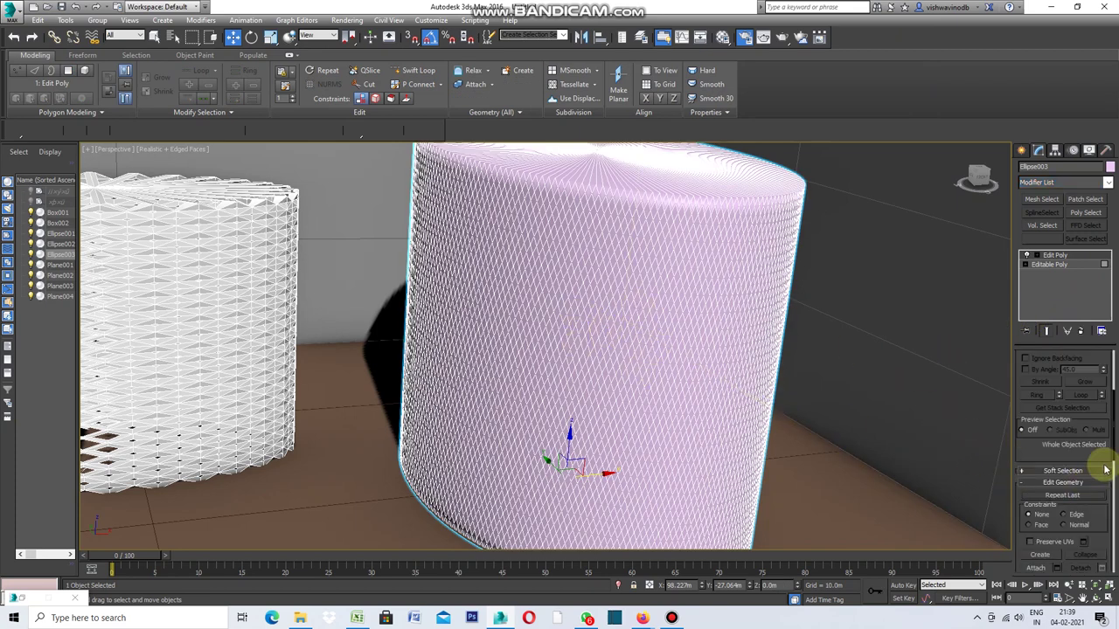
{"action": "left_click_drag", "start_coordinate": [1115, 431], "coordinate": [1116, 382]}
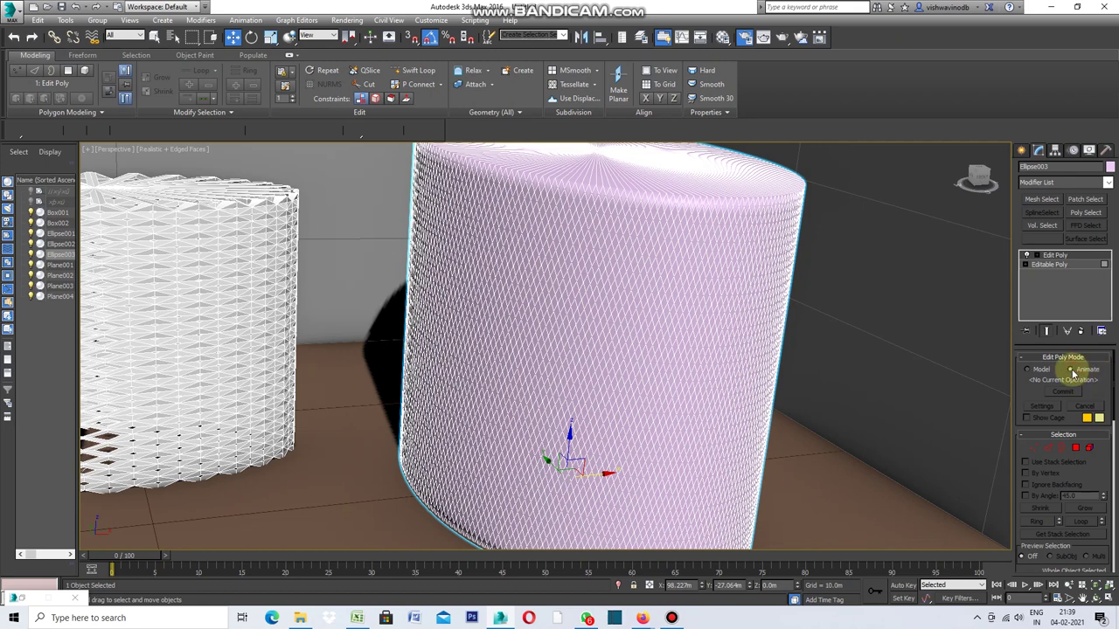
{"action": "left_click", "coordinate": [1073, 372]}
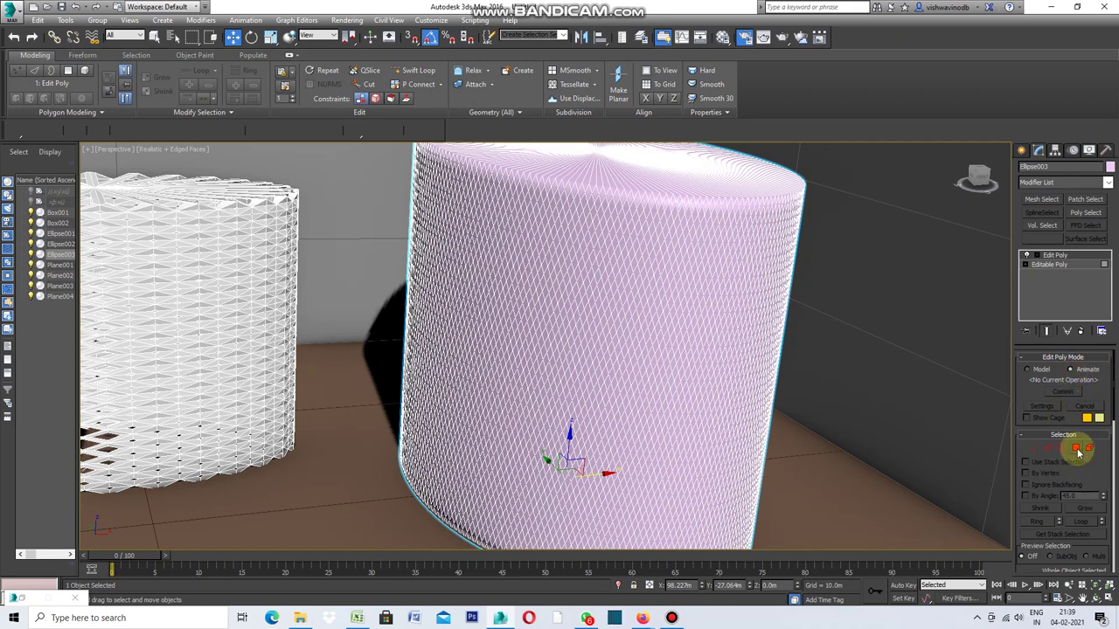
{"action": "left_click", "coordinate": [1076, 449]}
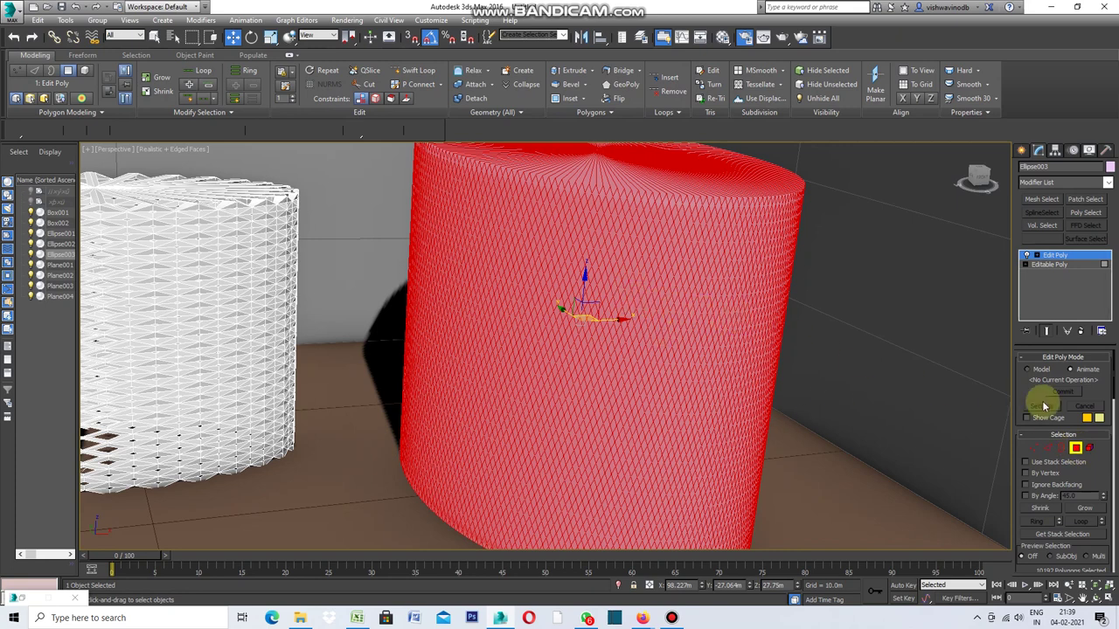
{"action": "left_click_drag", "start_coordinate": [1114, 372], "coordinate": [1114, 408]}
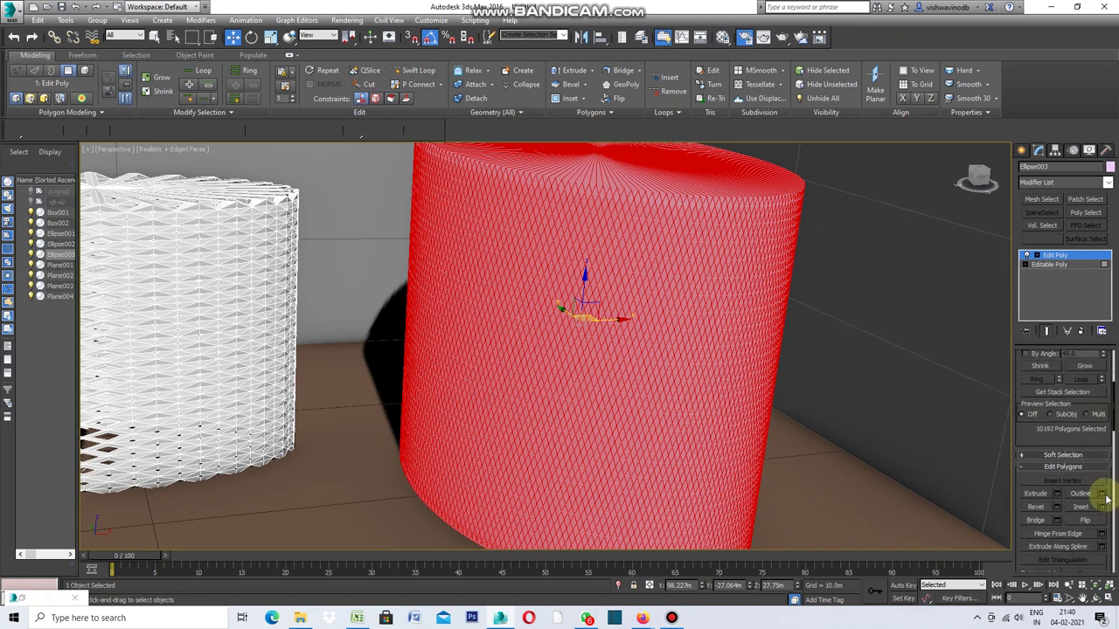
Step: Inset every diamond polygon individually by 0.1m and commit the inset
{"action": "left_click", "coordinate": [1103, 509]}
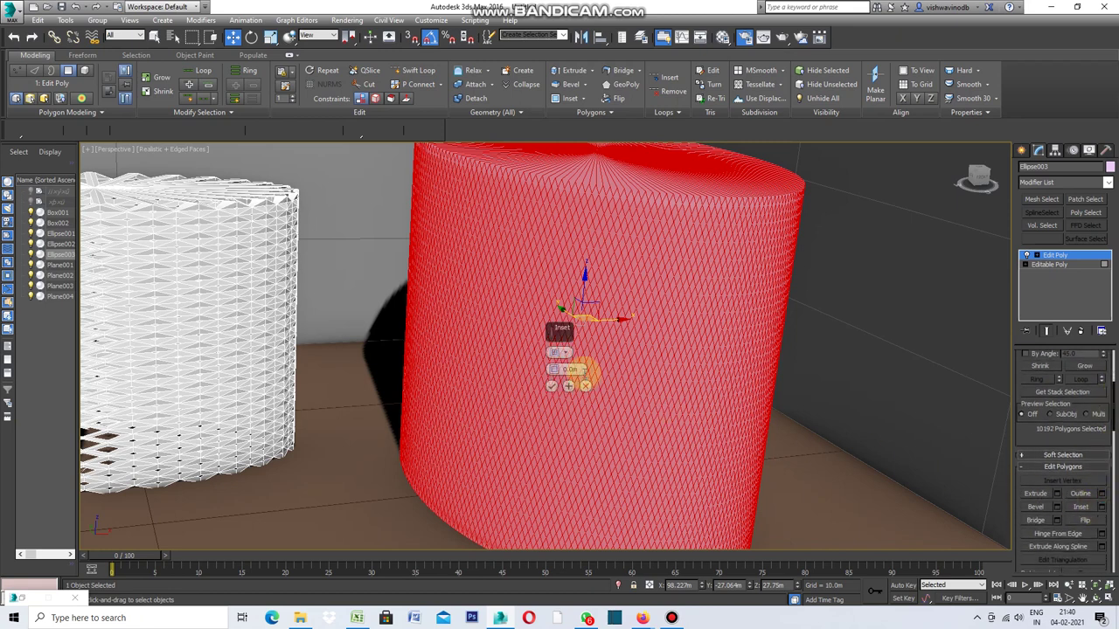
{"action": "left_click", "coordinate": [566, 355]}
{"action": "left_click", "coordinate": [610, 374]}
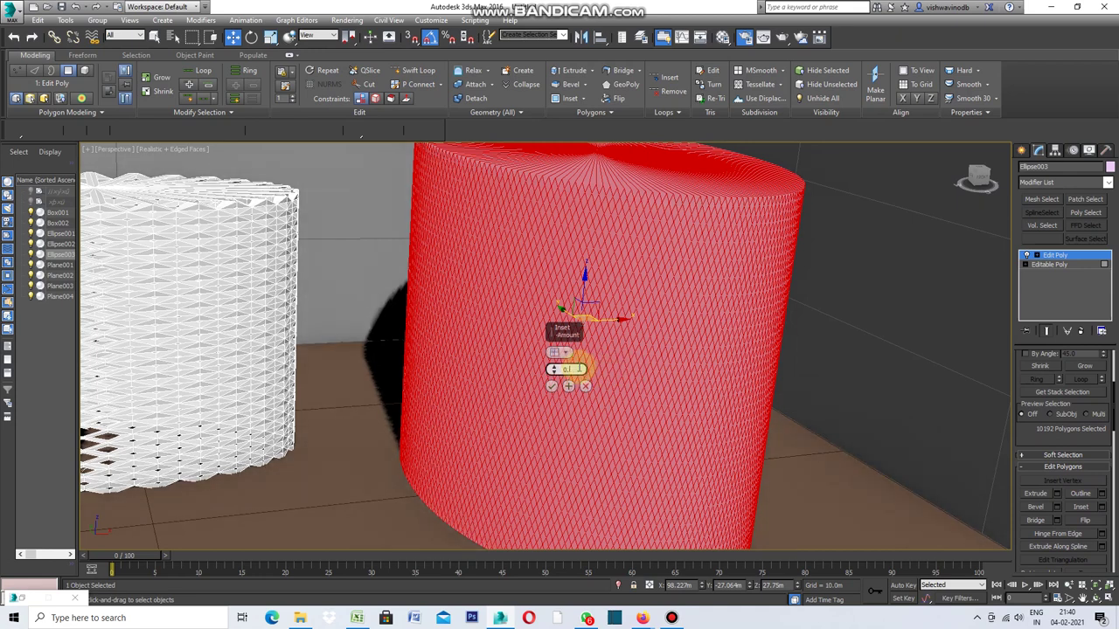
{"action": "key", "text": "Return"}
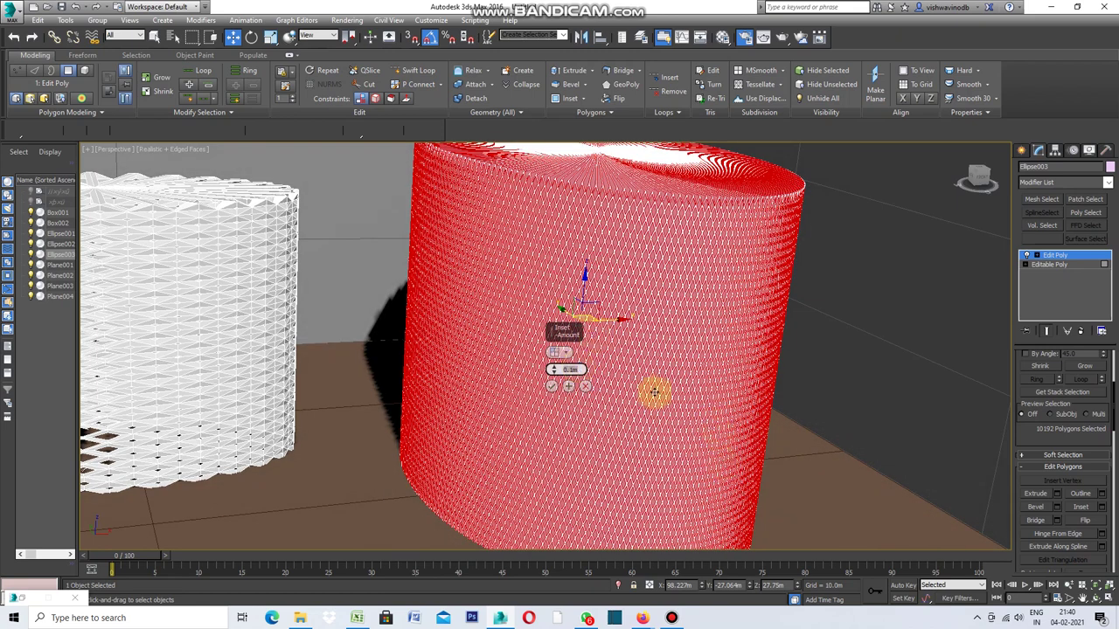
{"action": "scroll", "coordinate": [643, 388], "scroll_direction": "up", "scroll_amount": 3}
{"action": "scroll", "coordinate": [644, 388], "scroll_direction": "up", "scroll_amount": 5}
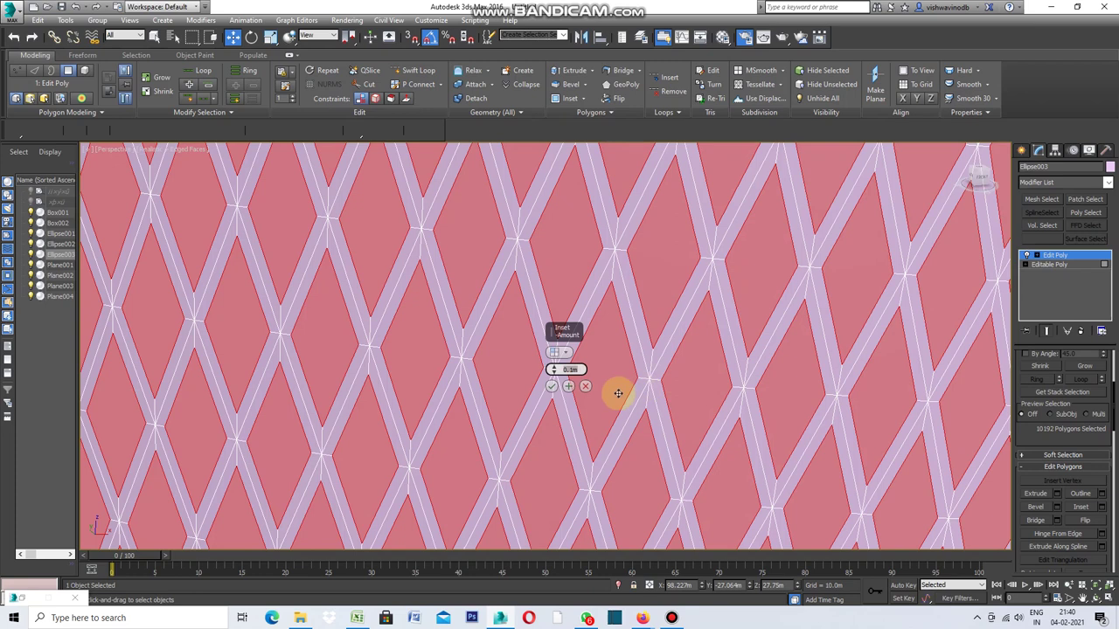
{"action": "left_click", "coordinate": [552, 389]}
{"action": "left_click_drag", "start_coordinate": [1115, 419], "coordinate": [1112, 377]}
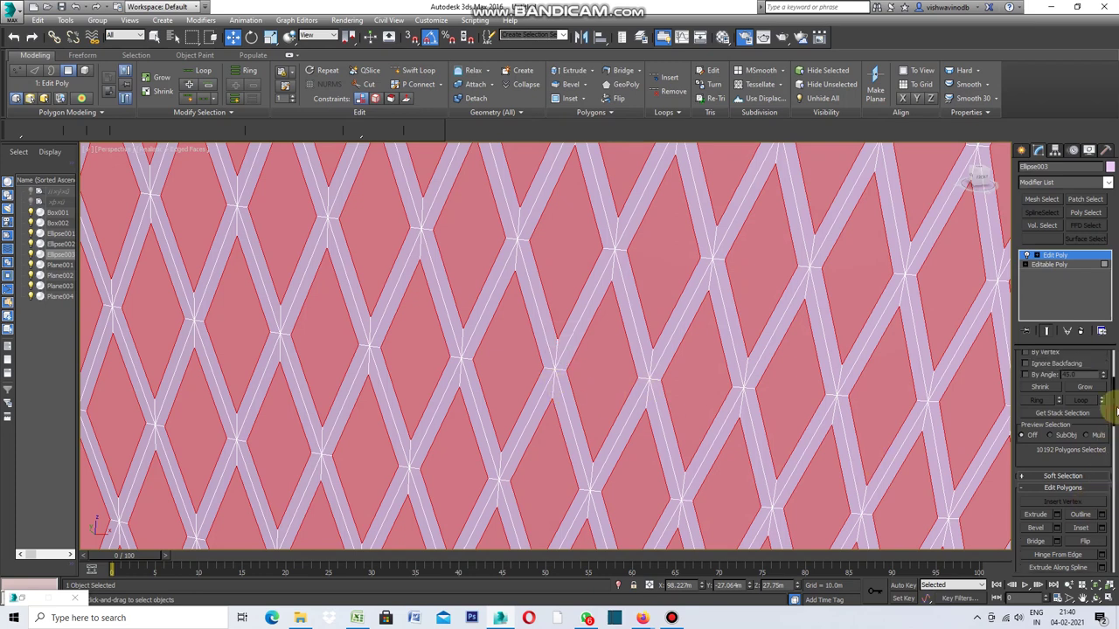
{"action": "left_click", "coordinate": [1107, 183]}
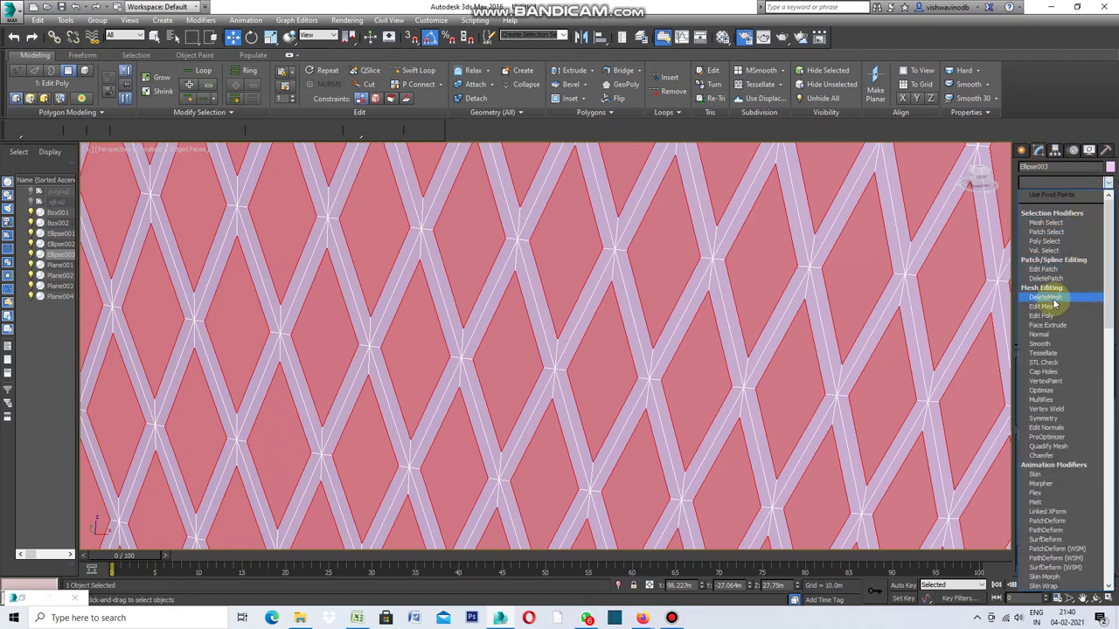
Step: Add a DeleteMesh modifier to remove the inset faces, then stack another Edit Poly above it
{"action": "left_click", "coordinate": [1054, 298]}
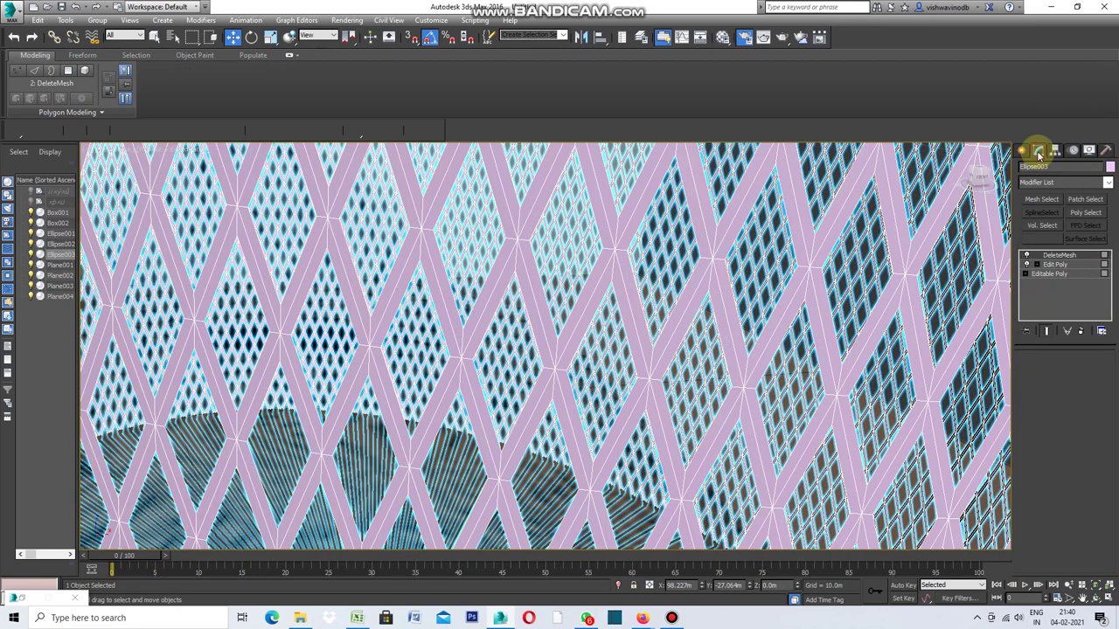
{"action": "left_click", "coordinate": [1107, 181]}
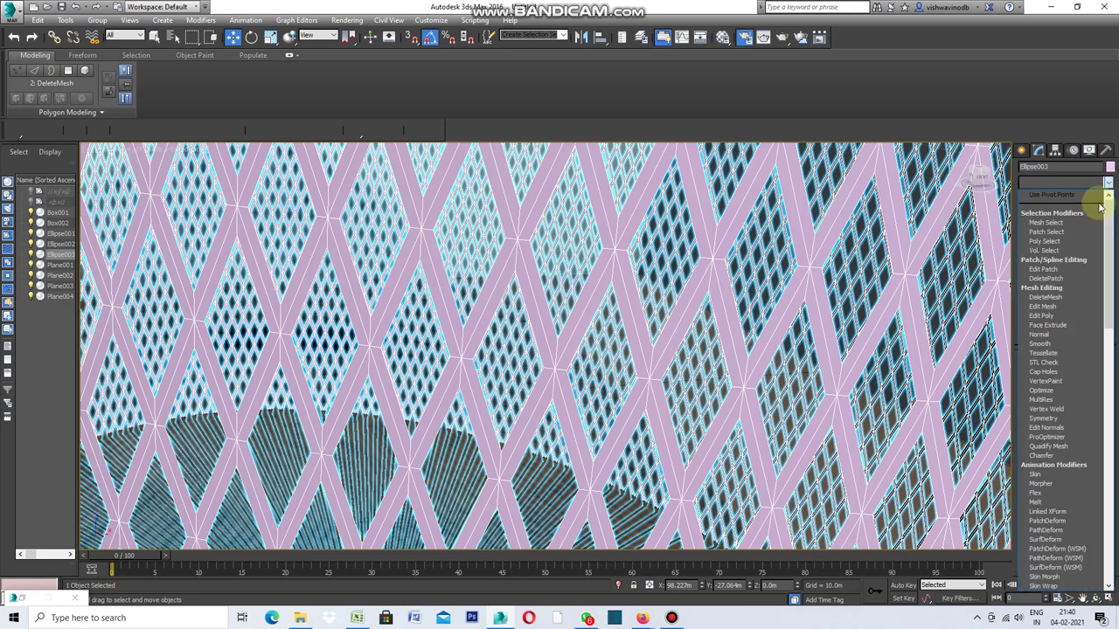
{"action": "left_click", "coordinate": [1045, 316]}
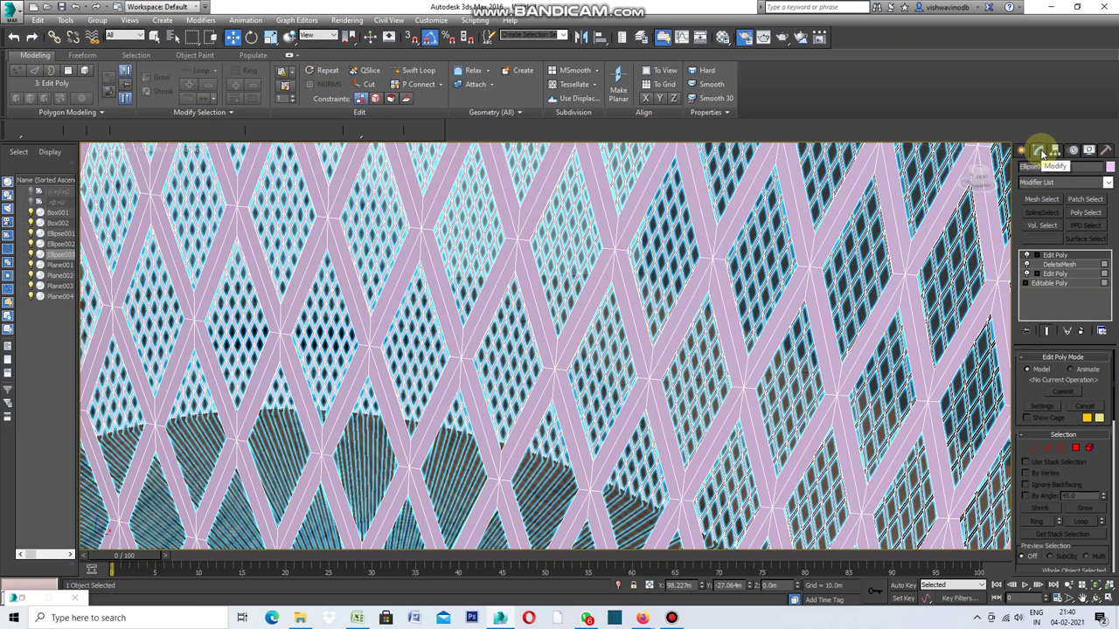
Step: Add a Morpher modifier and capture the current shell shape as target '01'
{"action": "left_click", "coordinate": [1108, 185]}
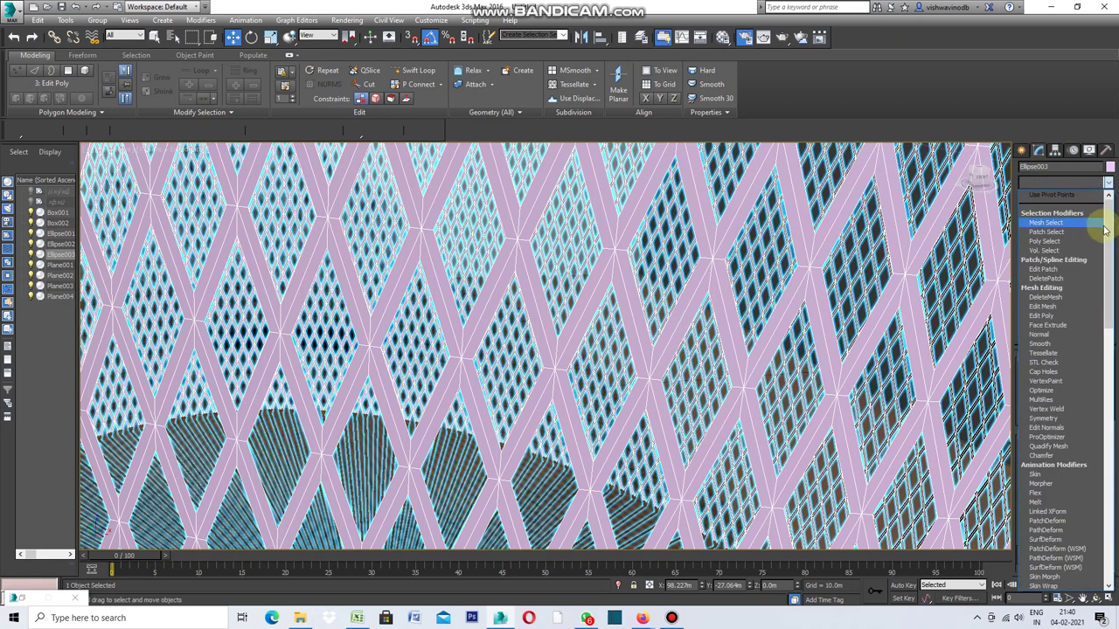
{"action": "left_click_drag", "start_coordinate": [1110, 248], "coordinate": [1110, 303]}
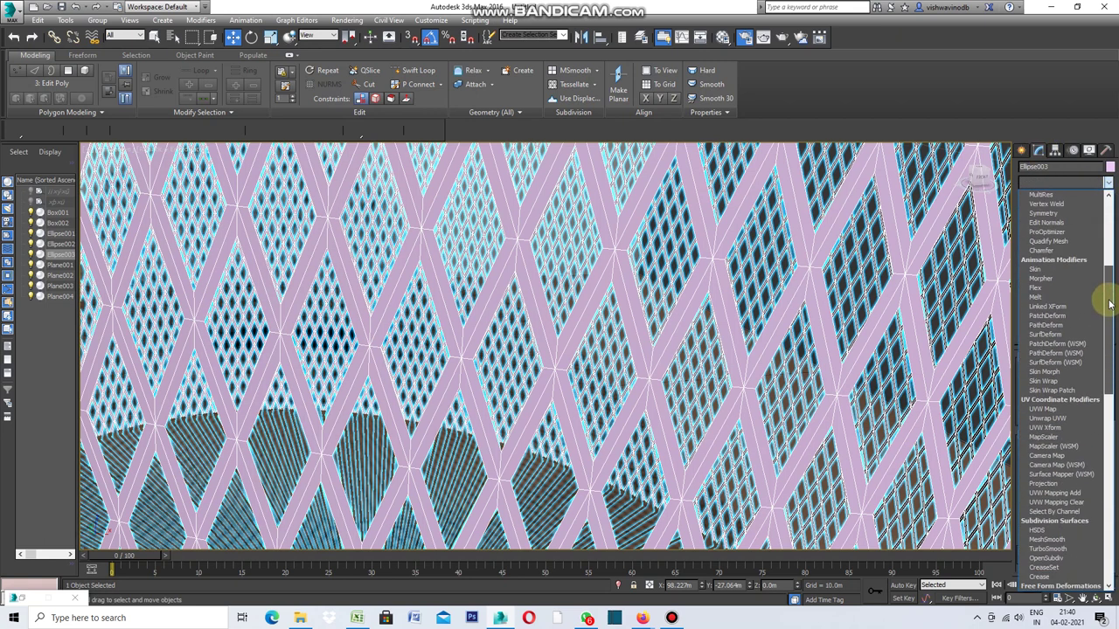
{"action": "left_click", "coordinate": [1049, 280]}
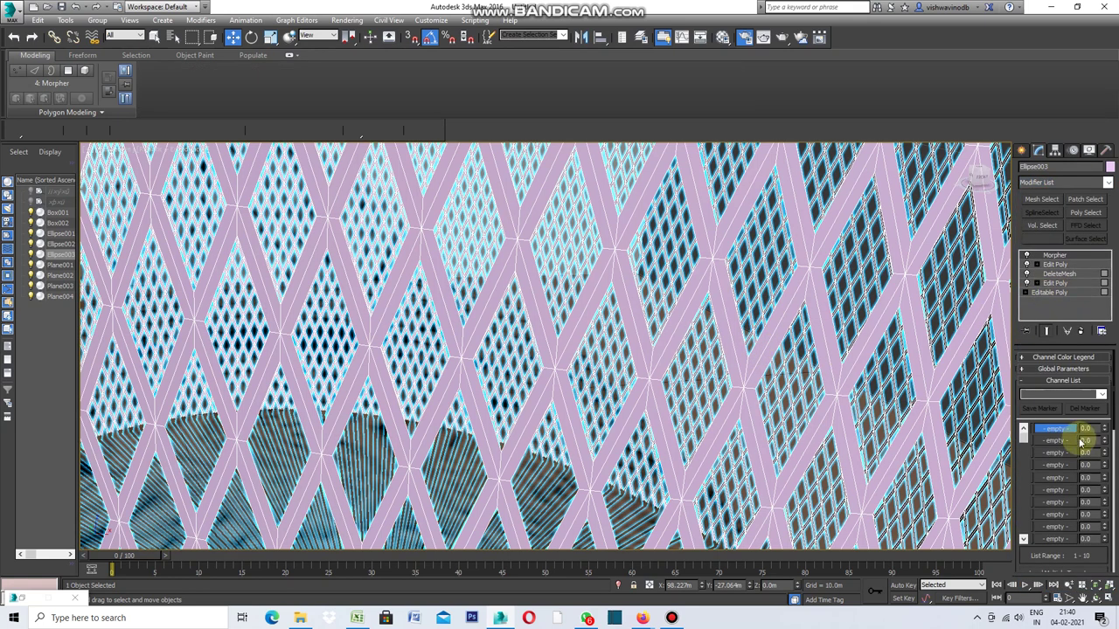
{"action": "left_click_drag", "start_coordinate": [1107, 393], "coordinate": [1108, 468]}
{"action": "left_click", "coordinate": [1077, 513]}
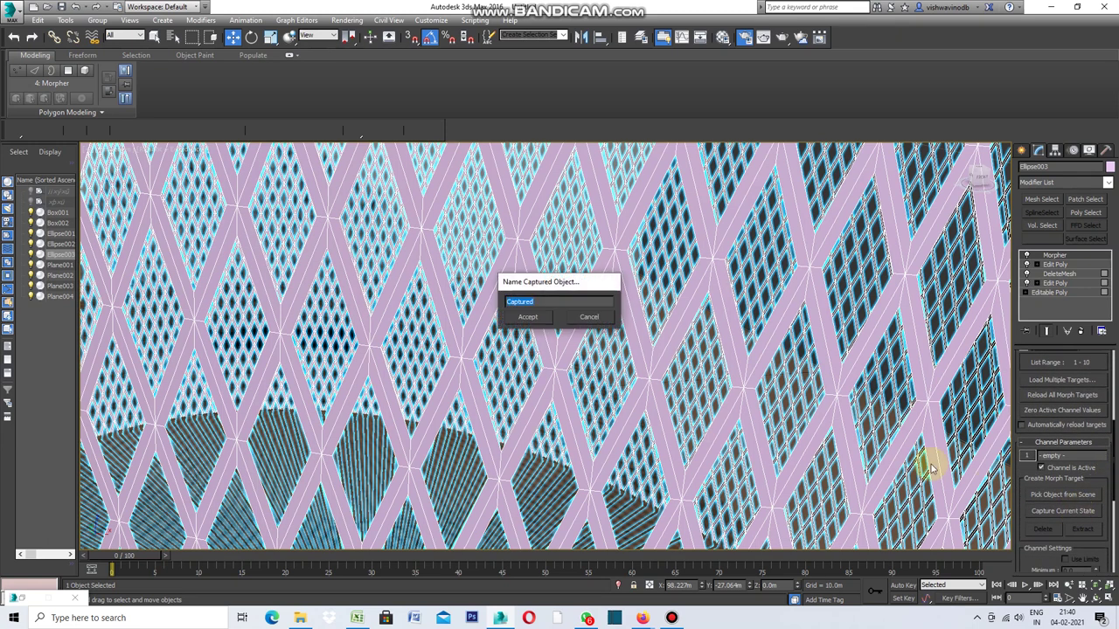
{"action": "type", "text": "01"}
{"action": "left_click", "coordinate": [529, 317]}
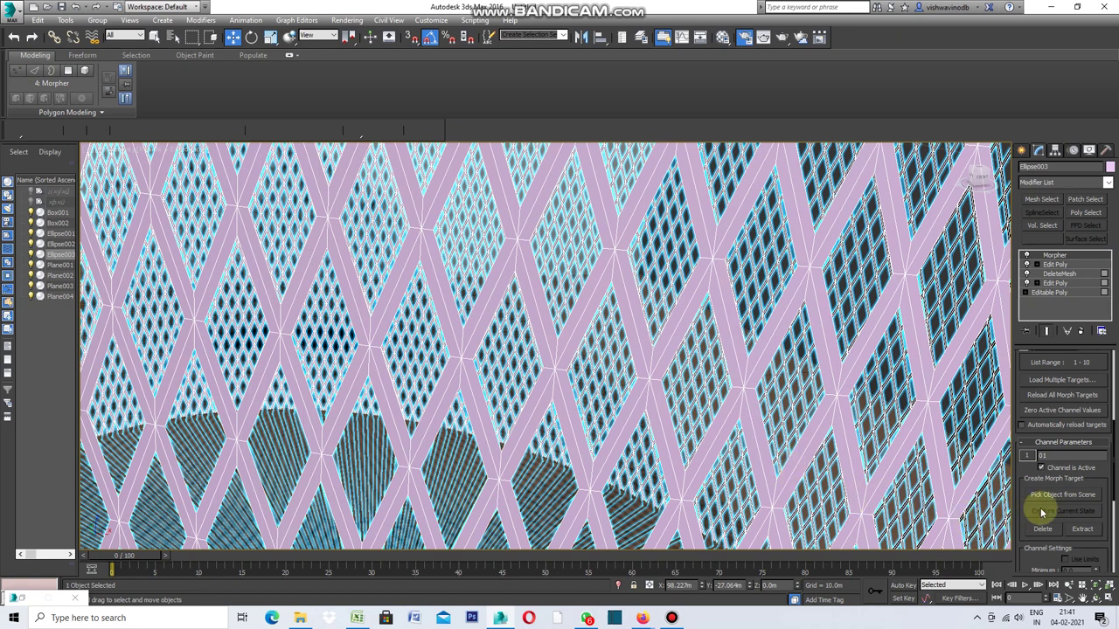
{"action": "left_click_drag", "start_coordinate": [1116, 449], "coordinate": [1116, 361]}
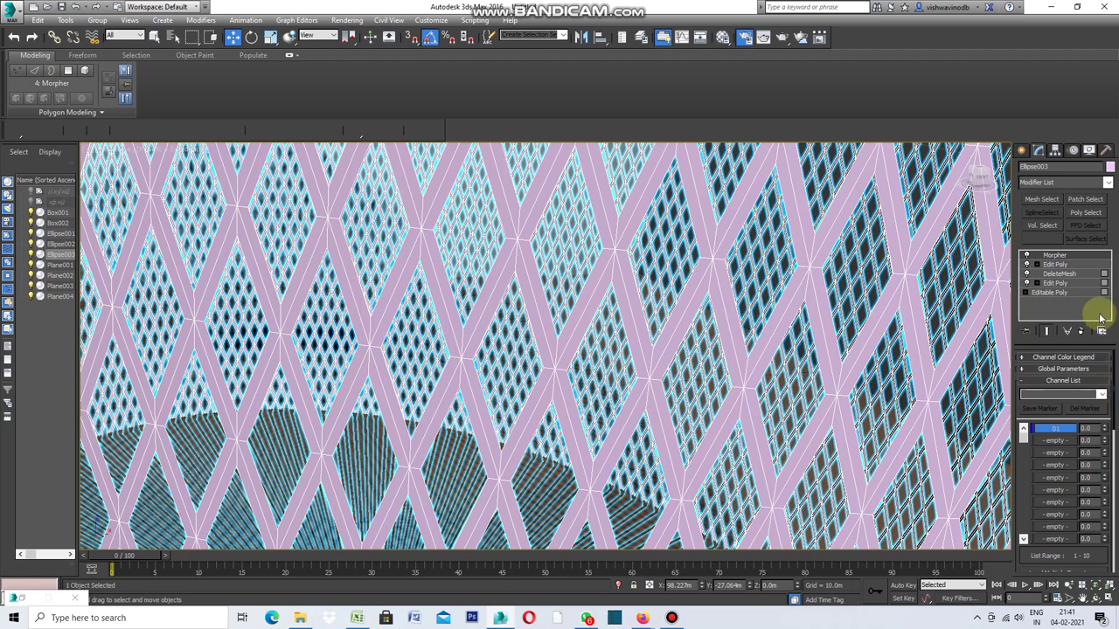
Step: In the lower Edit Poly, change the inset amount to 0.35m and commit it
{"action": "left_click", "coordinate": [1059, 284]}
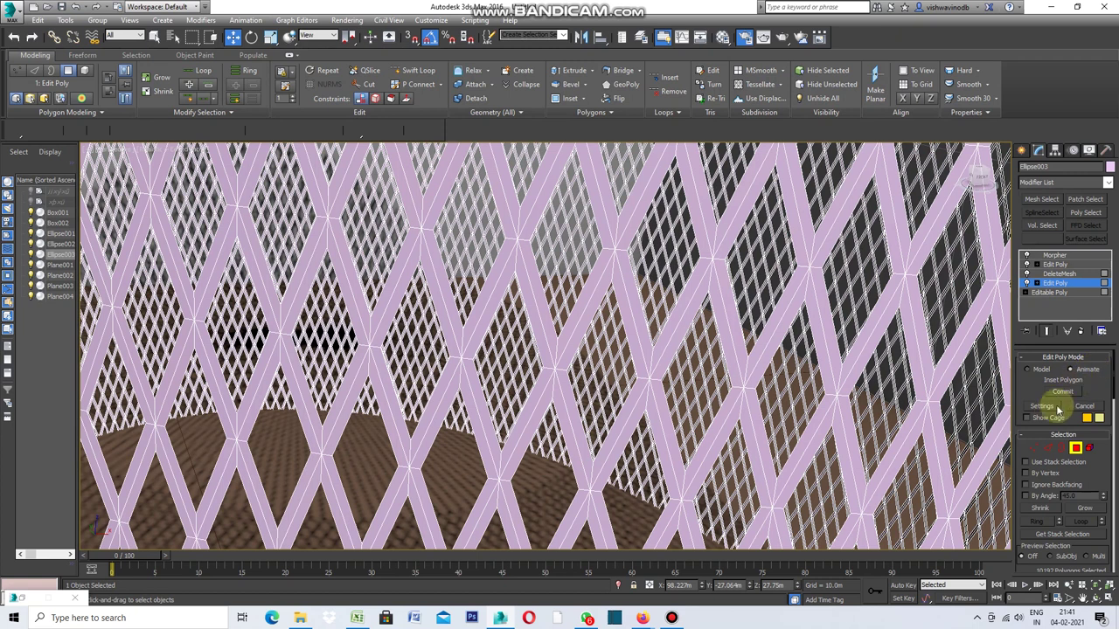
{"action": "left_click", "coordinate": [1040, 408]}
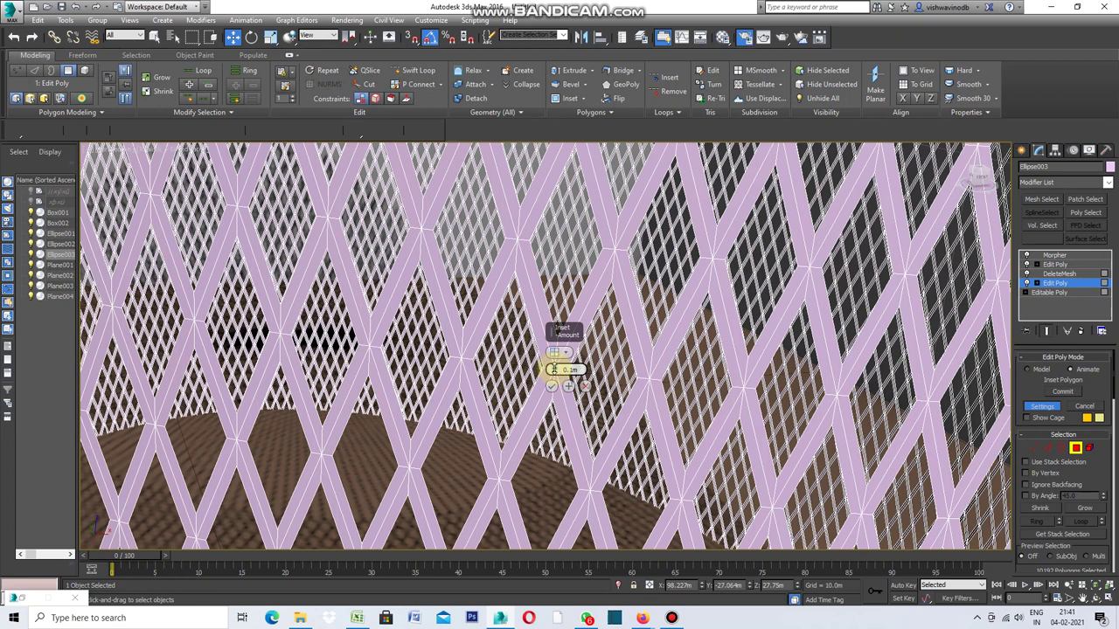
{"action": "left_click_drag", "start_coordinate": [555, 363], "coordinate": [554, 354]}
{"action": "left_click_drag", "start_coordinate": [552, 360], "coordinate": [553, 384]}
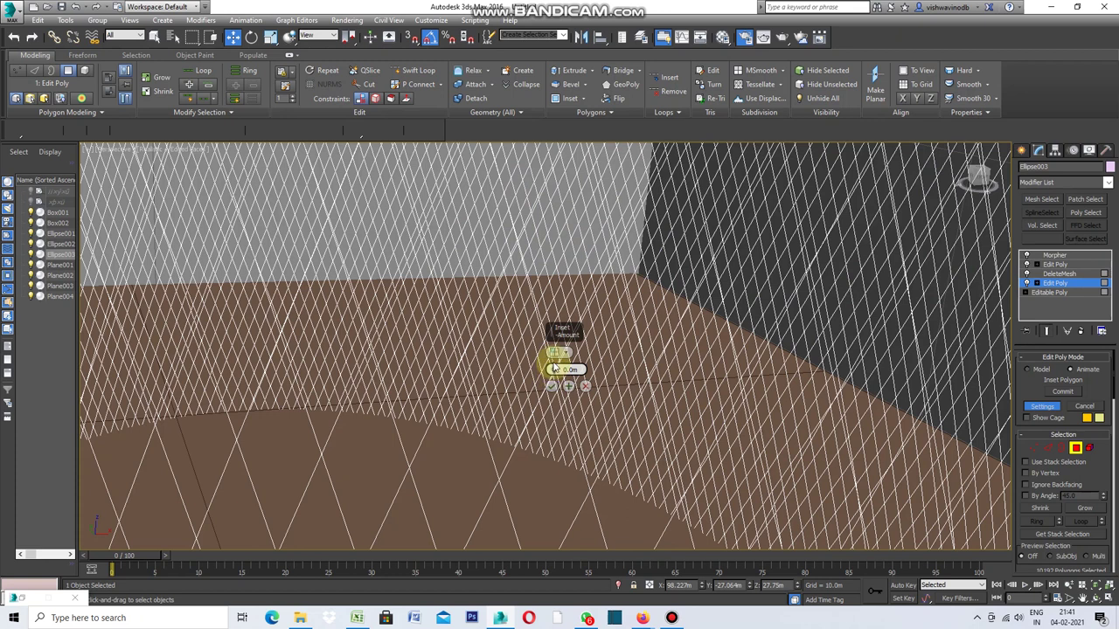
{"action": "mouse_move", "coordinate": [553, 355]}
{"action": "left_mouse_down"}
{"action": "mouse_move", "coordinate": [553, 370]}
{"action": "mouse_move", "coordinate": [579, 369]}
{"action": "left_mouse_up"}
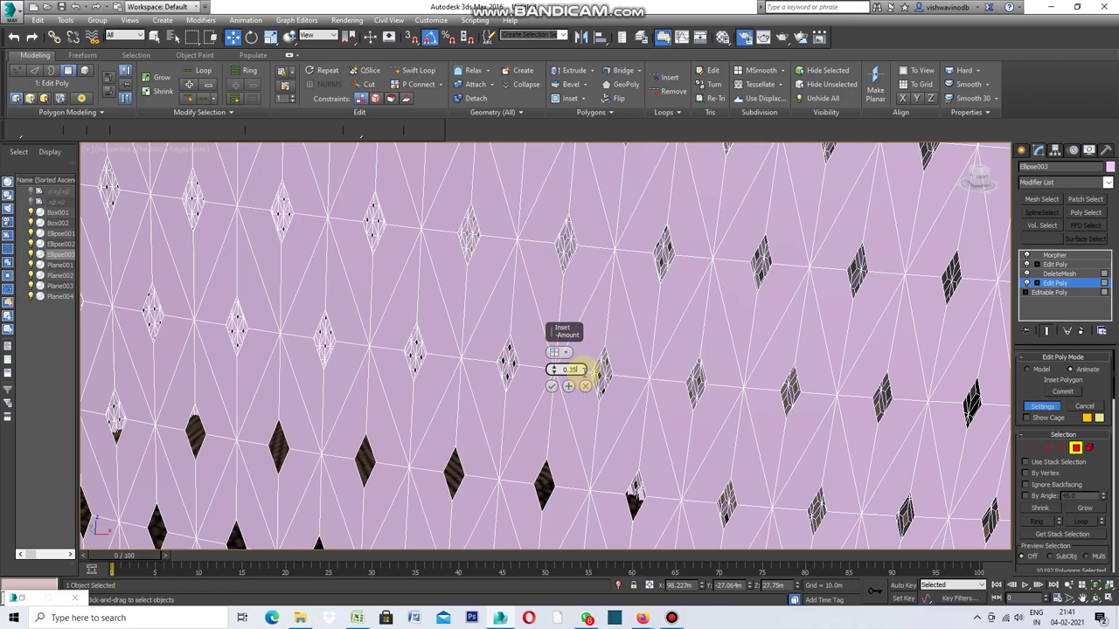
{"action": "key", "text": "Return"}
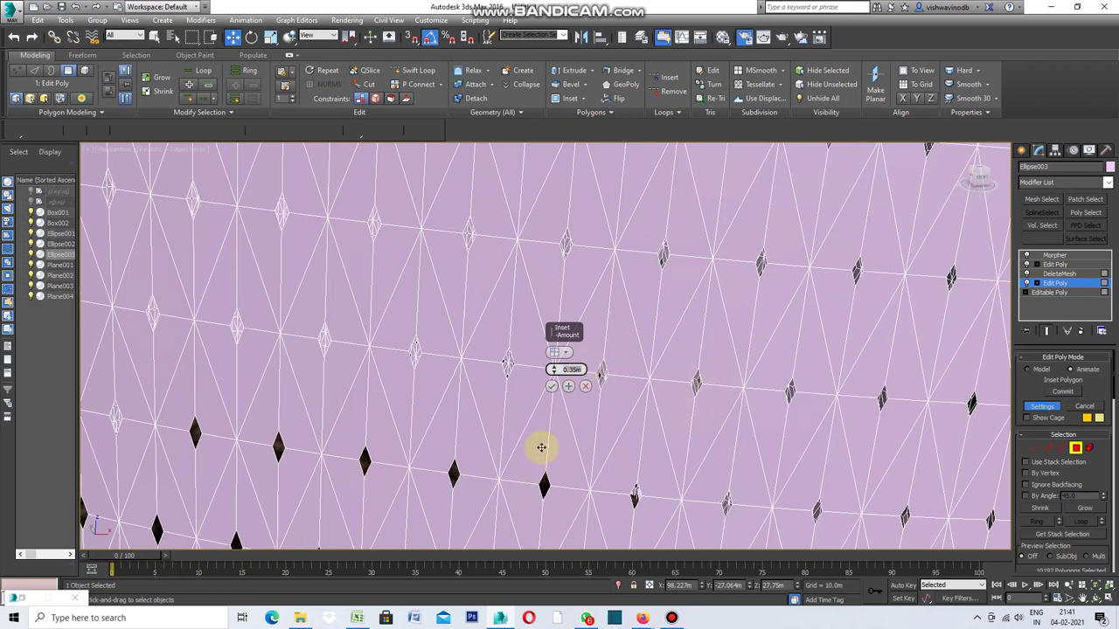
{"action": "left_click", "coordinate": [553, 387]}
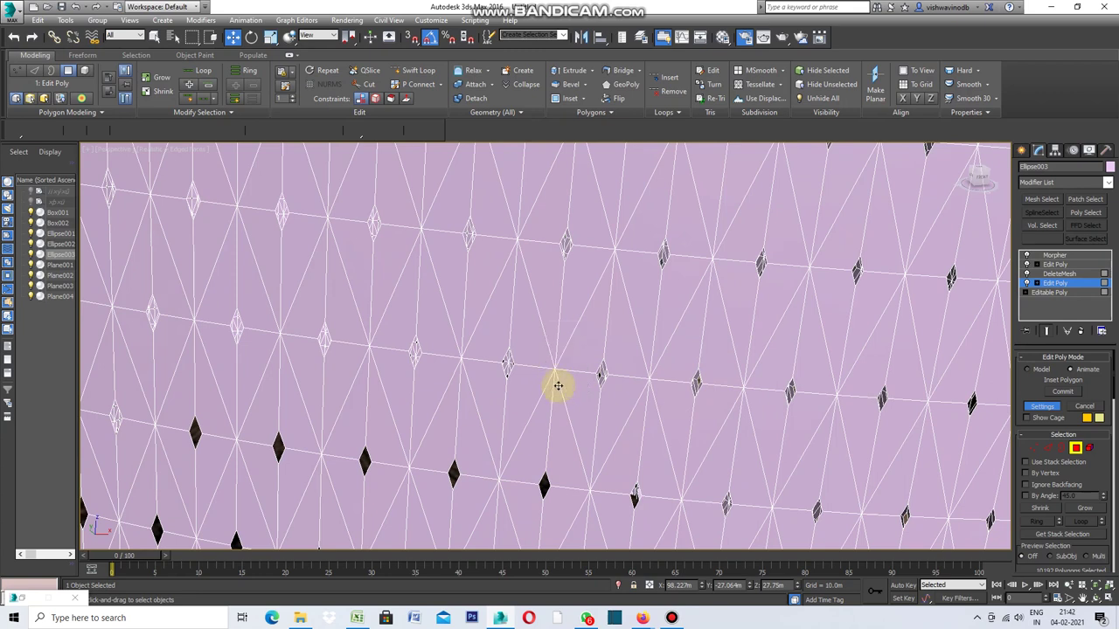
{"action": "left_click", "coordinate": [1057, 255]}
Step: Capture the small-hole lattice shape as a second Morpher target named '02'
{"action": "left_click", "coordinate": [1058, 441]}
{"action": "left_click_drag", "start_coordinate": [1114, 384], "coordinate": [1113, 483]}
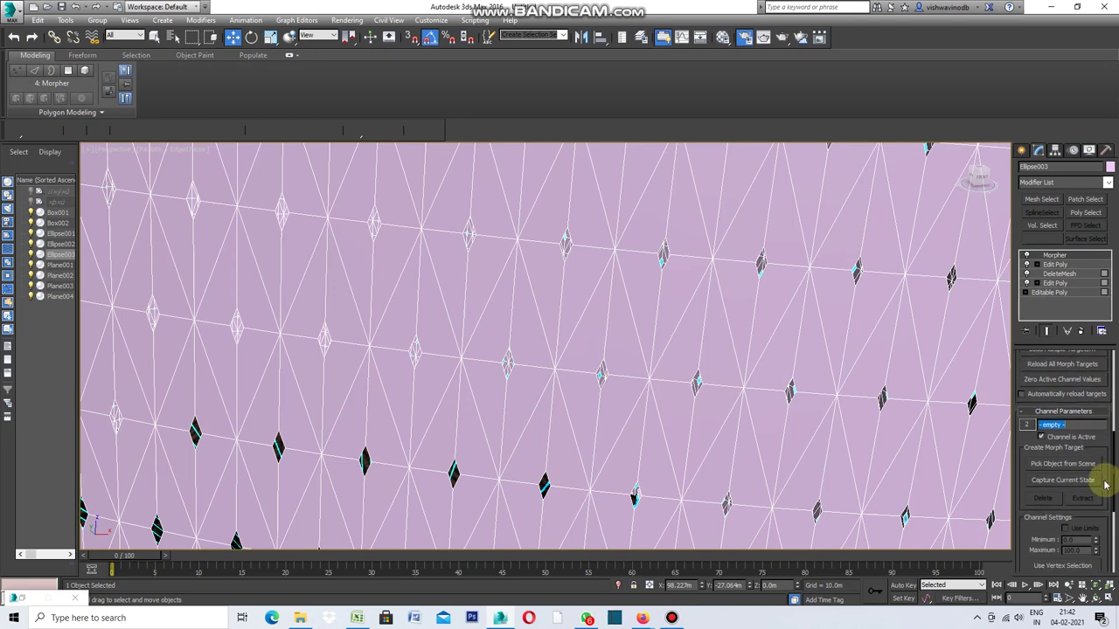
{"action": "left_click", "coordinate": [1065, 480]}
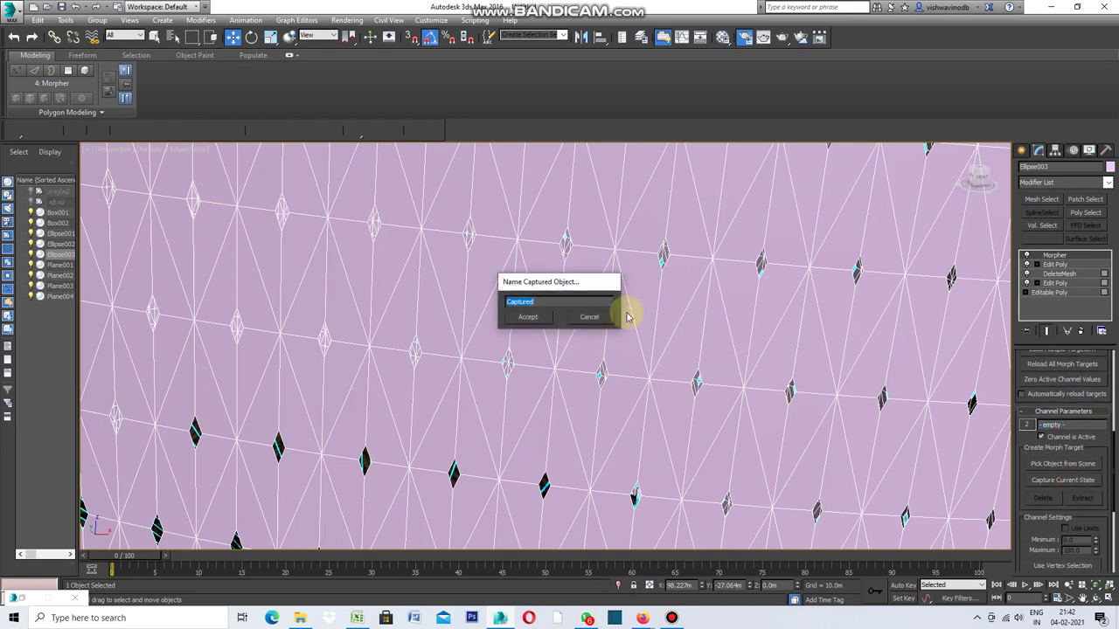
{"action": "type", "text": "02"}
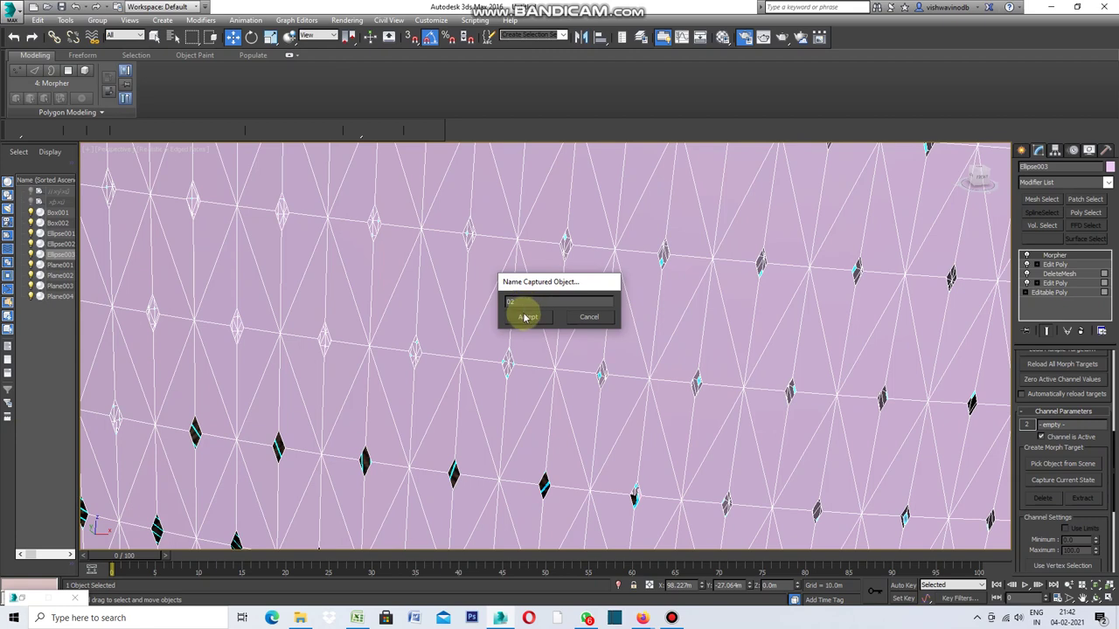
{"action": "left_click", "coordinate": [527, 316]}
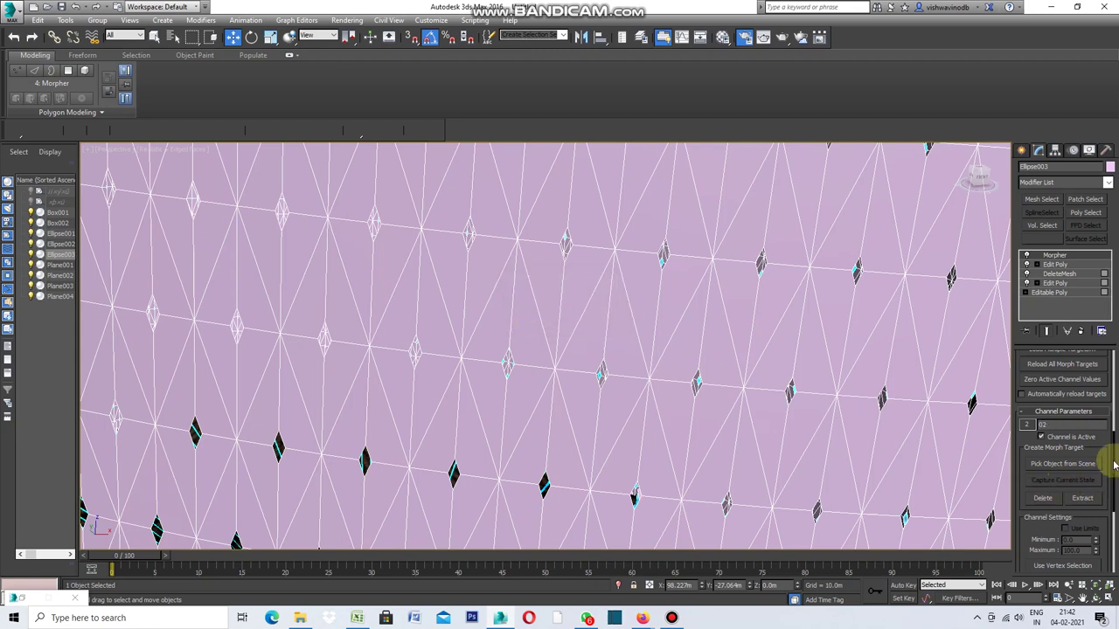
{"action": "left_click_drag", "start_coordinate": [1114, 450], "coordinate": [1114, 358]}
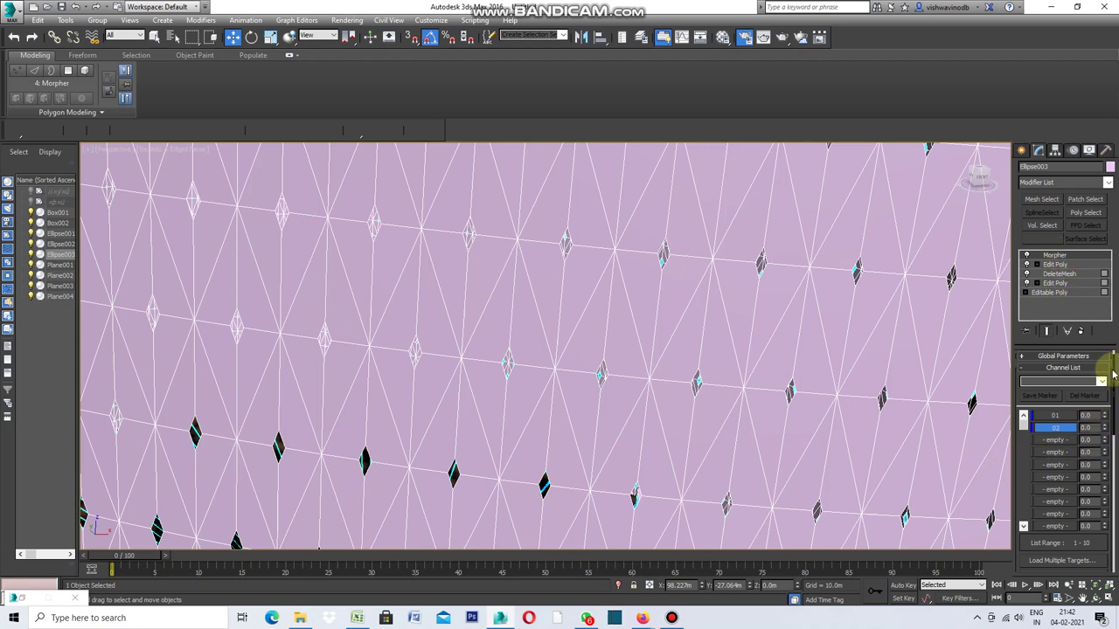
{"action": "left_click", "coordinate": [1079, 425]}
{"action": "left_click", "coordinate": [1055, 417]}
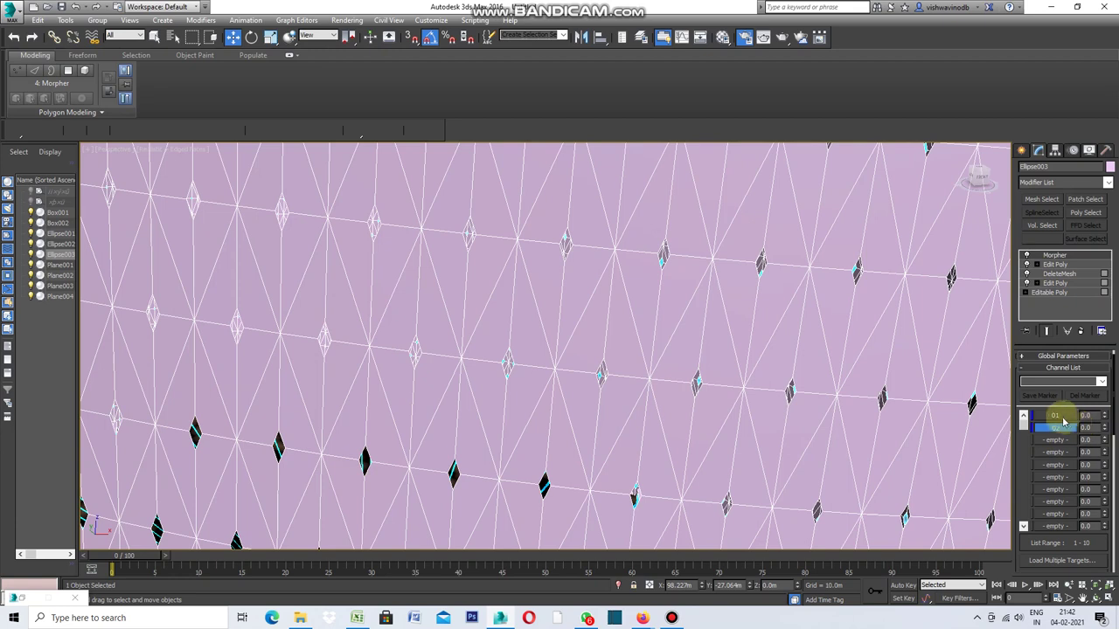
{"action": "left_click", "coordinate": [1060, 419]}
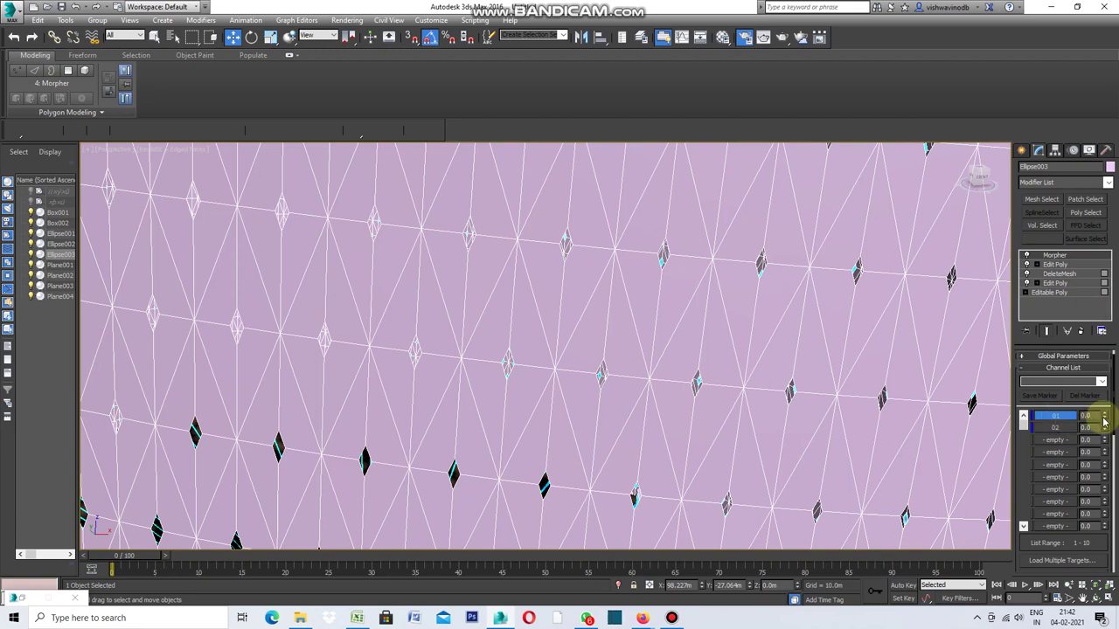
{"action": "left_click_drag", "start_coordinate": [1105, 418], "coordinate": [1110, 354]}
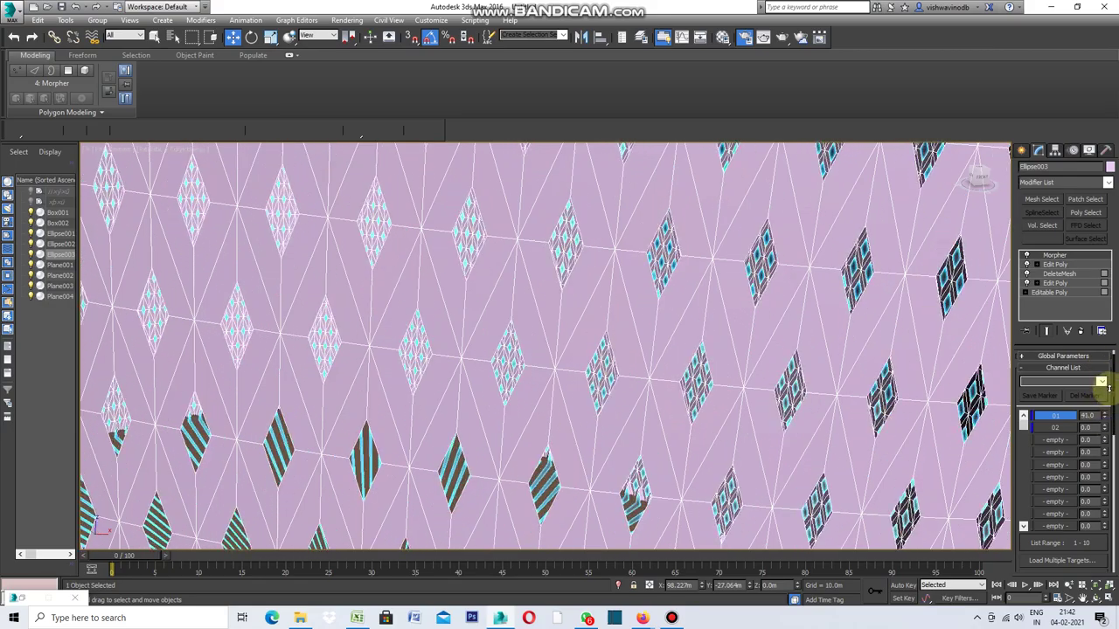
{"action": "left_click_drag", "start_coordinate": [1110, 354], "coordinate": [1100, 434]}
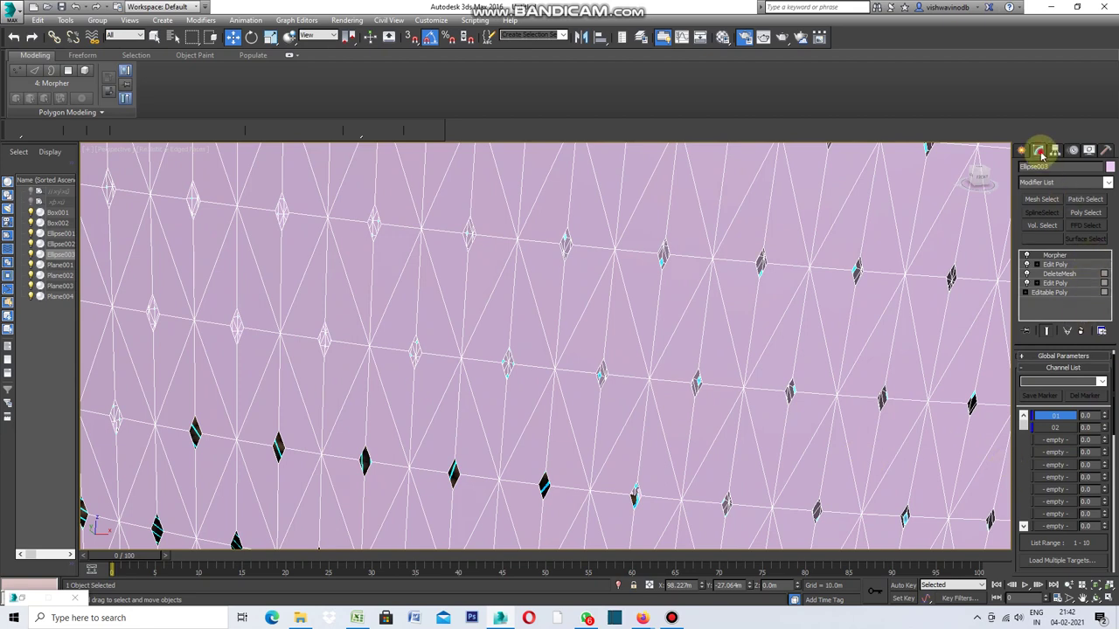
{"action": "left_click", "coordinate": [1107, 182]}
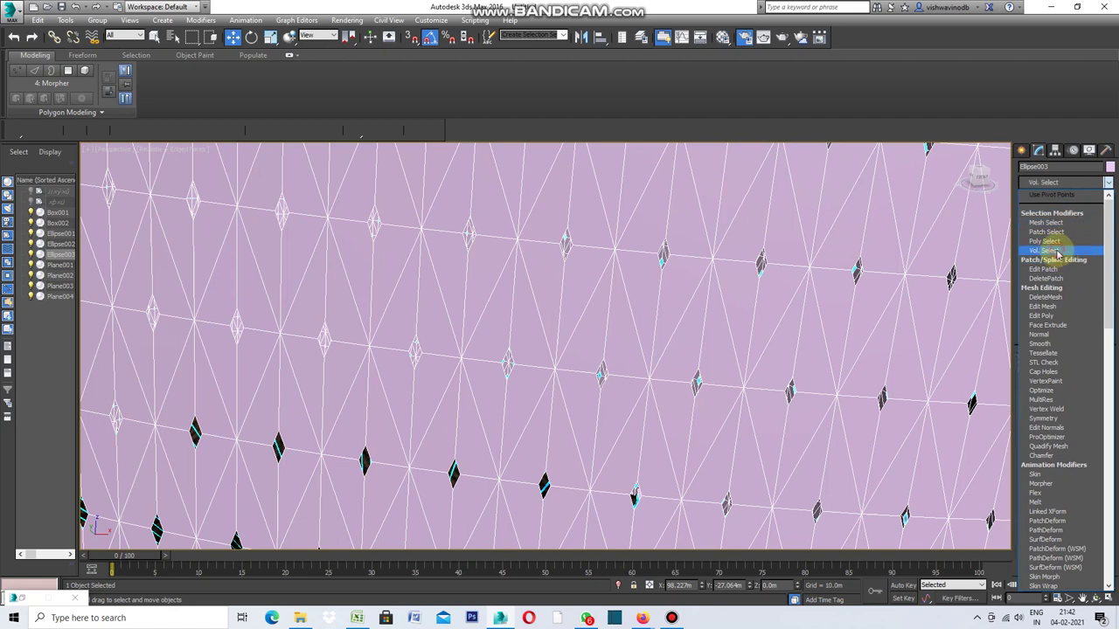
Step: Add a Vol. Select modifier to the shell and set its selection level to Vertex
{"action": "left_click", "coordinate": [1057, 252]}
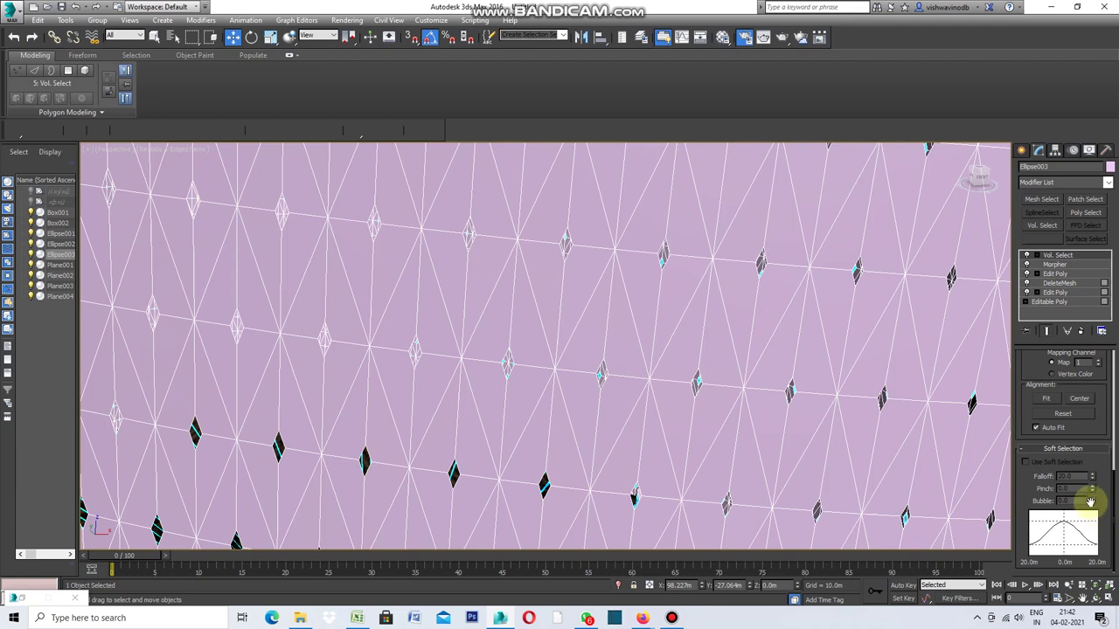
{"action": "scroll", "coordinate": [1075, 448], "scroll_direction": "up", "scroll_amount": 3}
{"action": "scroll", "coordinate": [1078, 455], "scroll_direction": "up", "scroll_amount": 4}
{"action": "scroll", "coordinate": [1077, 455], "scroll_direction": "up", "scroll_amount": 1}
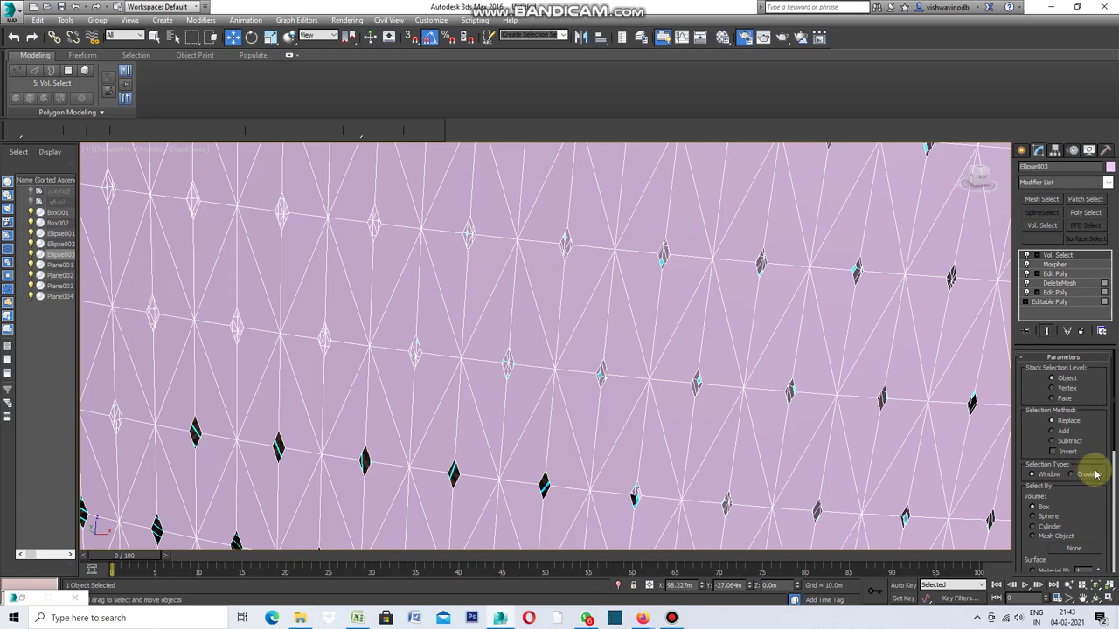
{"action": "left_click", "coordinate": [1051, 388]}
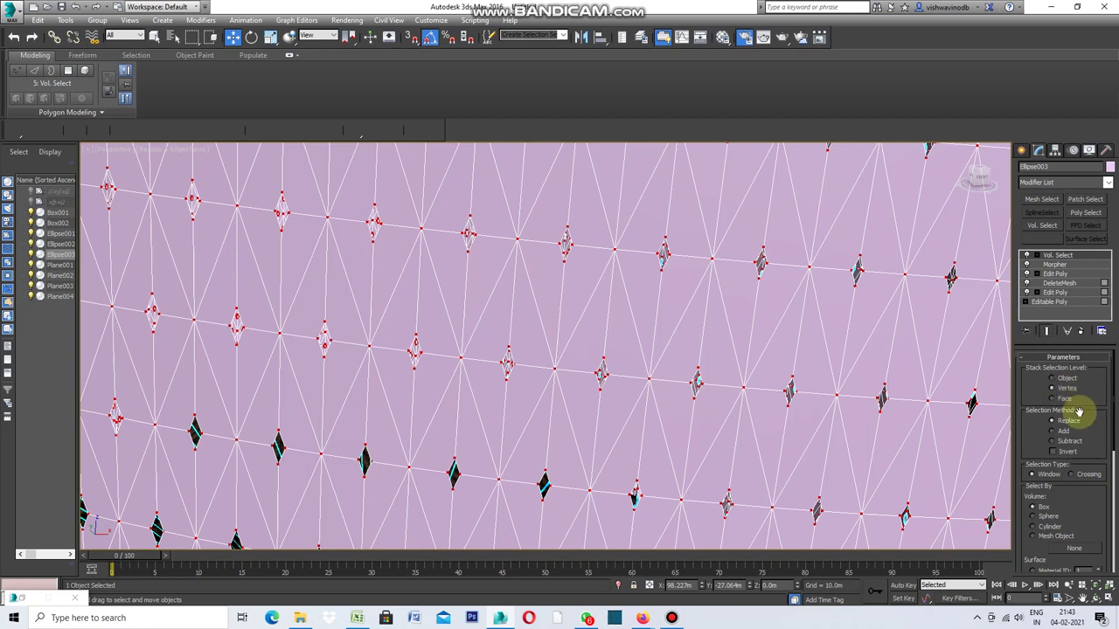
Step: Choose Mesh Object as the Vol. Select selection volume
{"action": "scroll", "coordinate": [1079, 411], "scroll_direction": "down", "scroll_amount": 1}
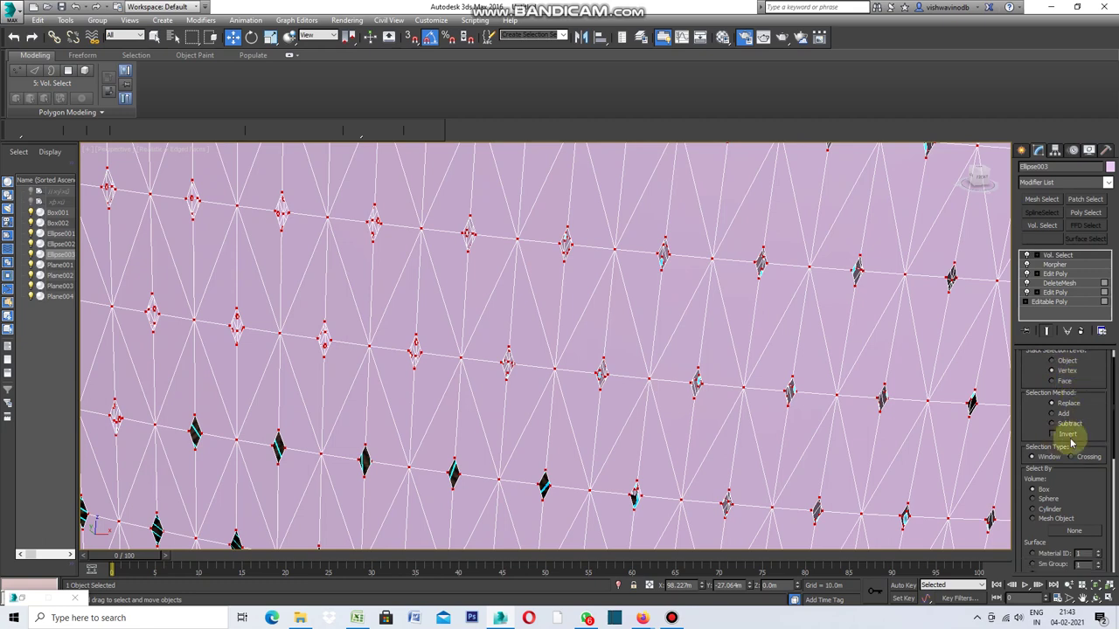
{"action": "scroll", "coordinate": [1084, 445], "scroll_direction": "down", "scroll_amount": 2}
{"action": "scroll", "coordinate": [1084, 446], "scroll_direction": "down", "scroll_amount": 1}
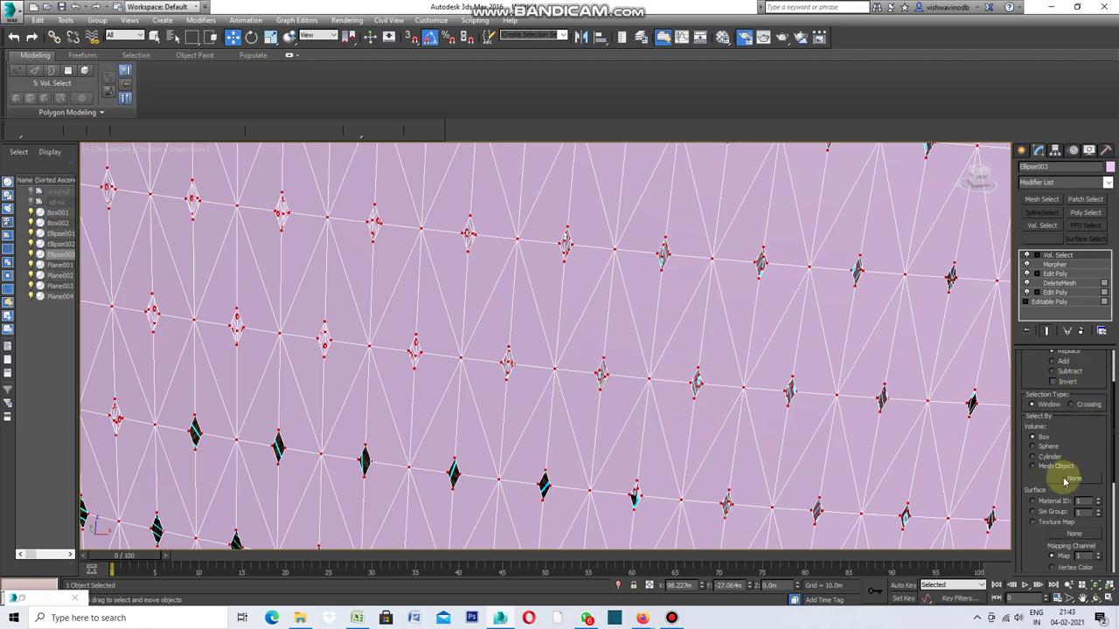
{"action": "left_click", "coordinate": [1033, 467]}
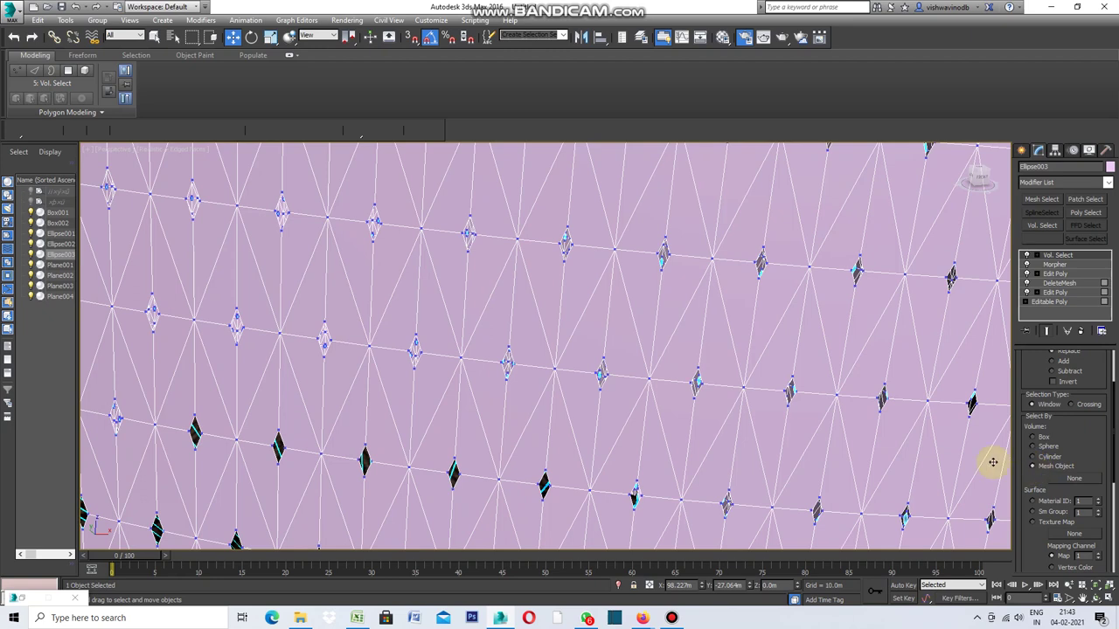
{"action": "scroll", "coordinate": [1088, 463], "scroll_direction": "down", "scroll_amount": 1}
{"action": "scroll", "coordinate": [1093, 460], "scroll_direction": "down", "scroll_amount": 1}
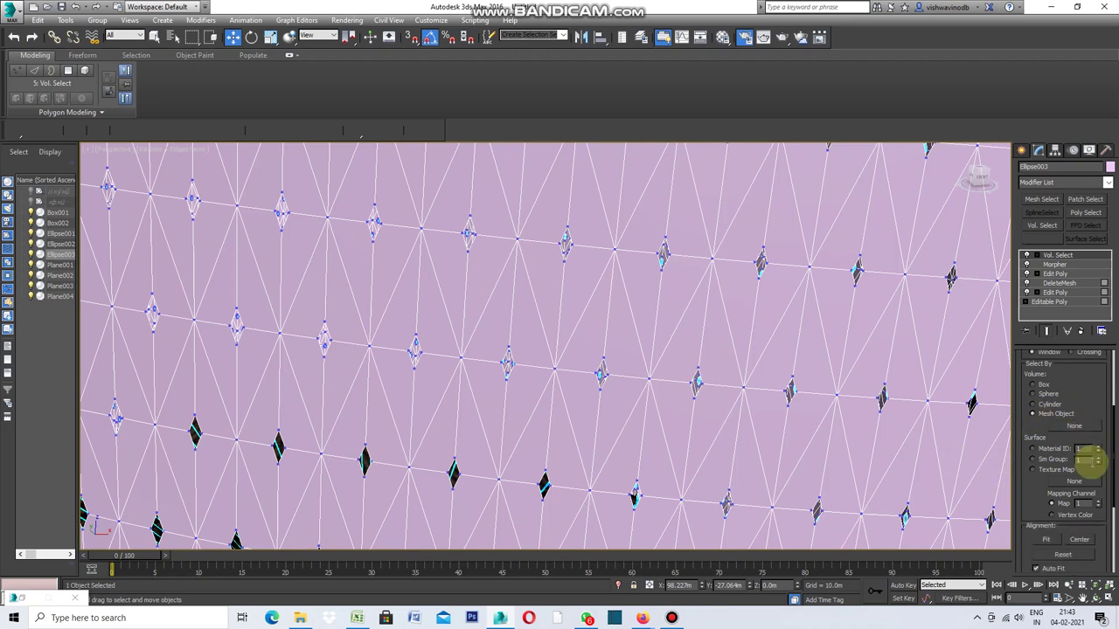
{"action": "scroll", "coordinate": [1079, 445], "scroll_direction": "down", "scroll_amount": 2}
{"action": "scroll", "coordinate": [1082, 443], "scroll_direction": "down", "scroll_amount": 2}
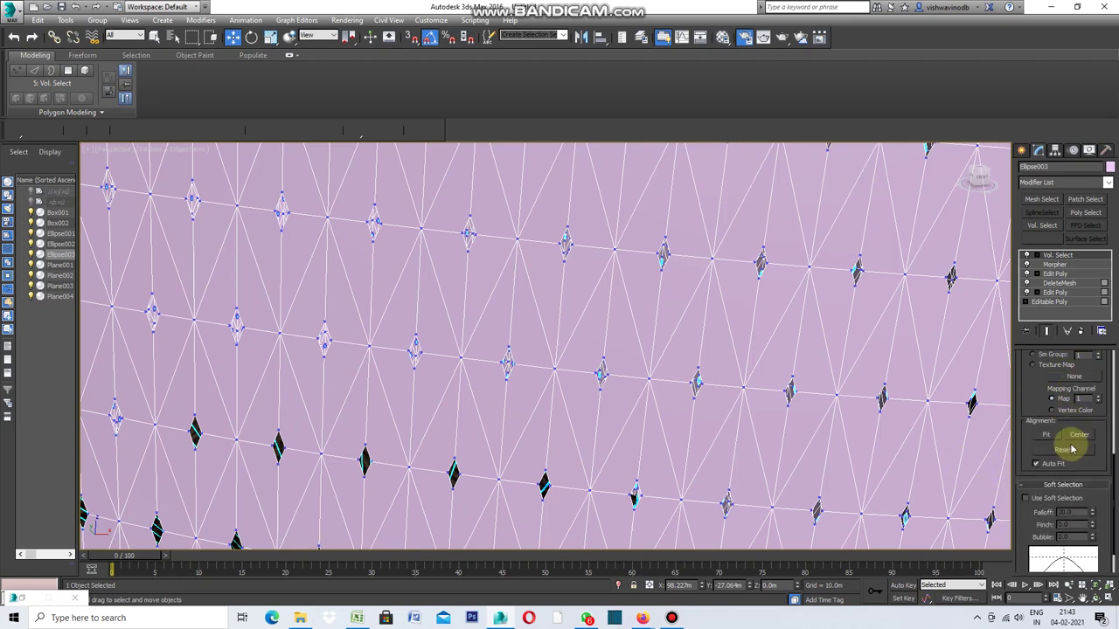
Step: Enable Use Soft Selection on the Vol. Select and lower Falloff to 6.2
{"action": "left_click", "coordinate": [1026, 498]}
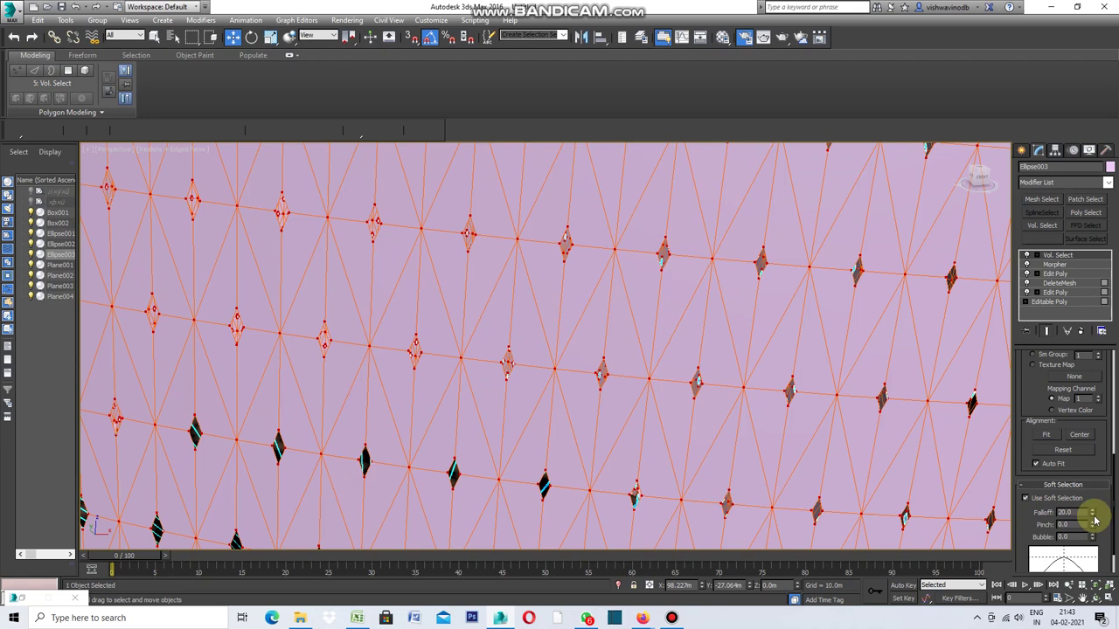
{"action": "left_click_drag", "start_coordinate": [1093, 516], "coordinate": [1093, 563]}
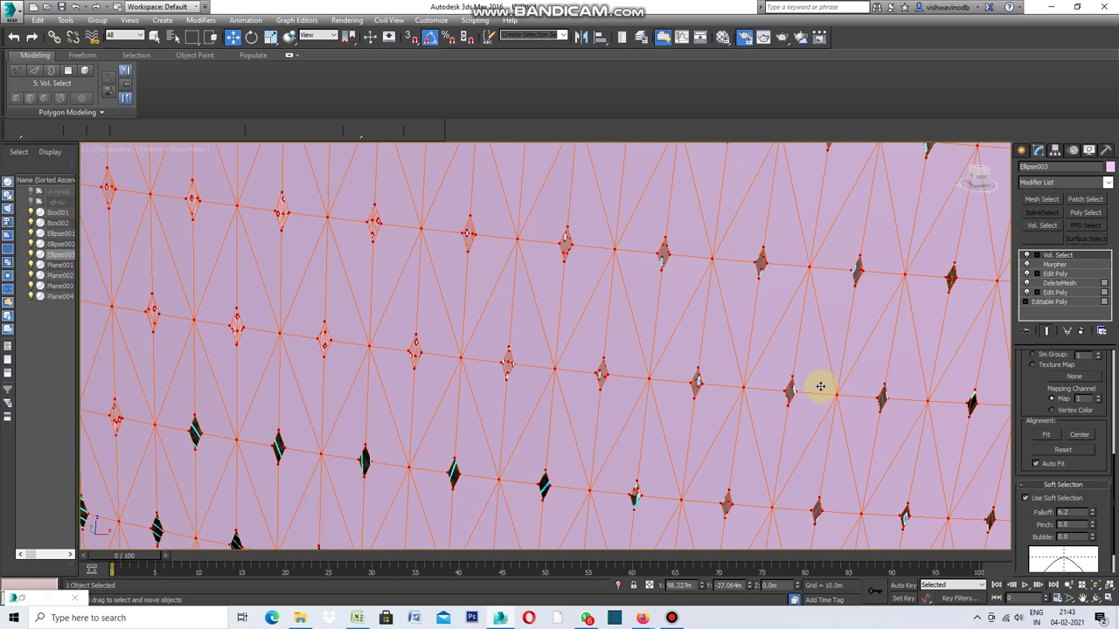
{"action": "scroll", "coordinate": [820, 386], "scroll_direction": "down", "scroll_amount": 5}
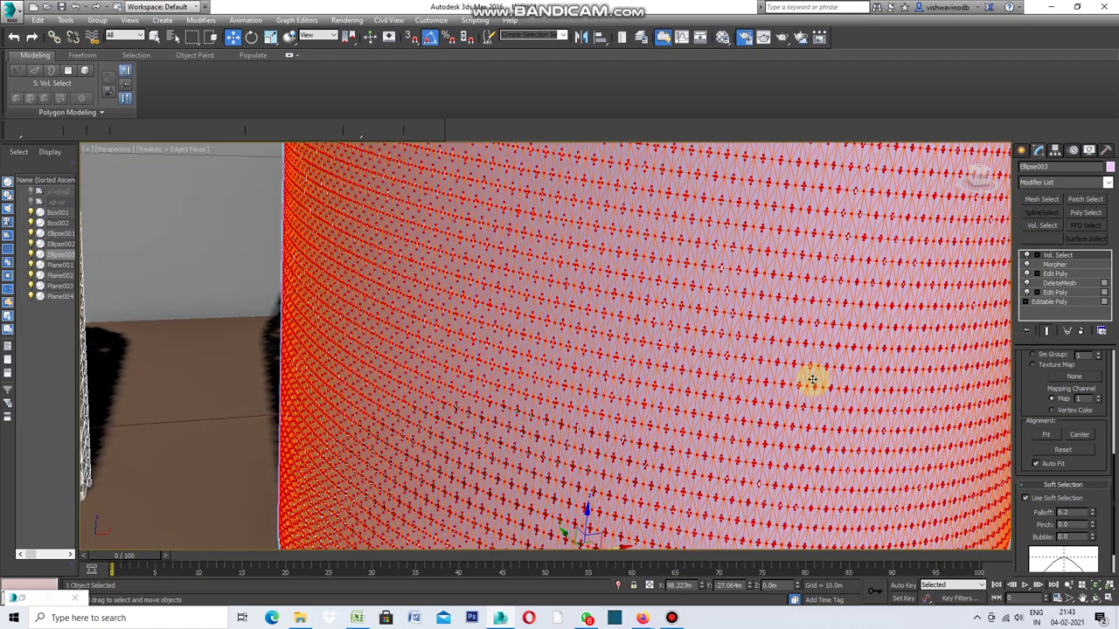
{"action": "scroll", "coordinate": [813, 380], "scroll_direction": "up", "scroll_amount": 5}
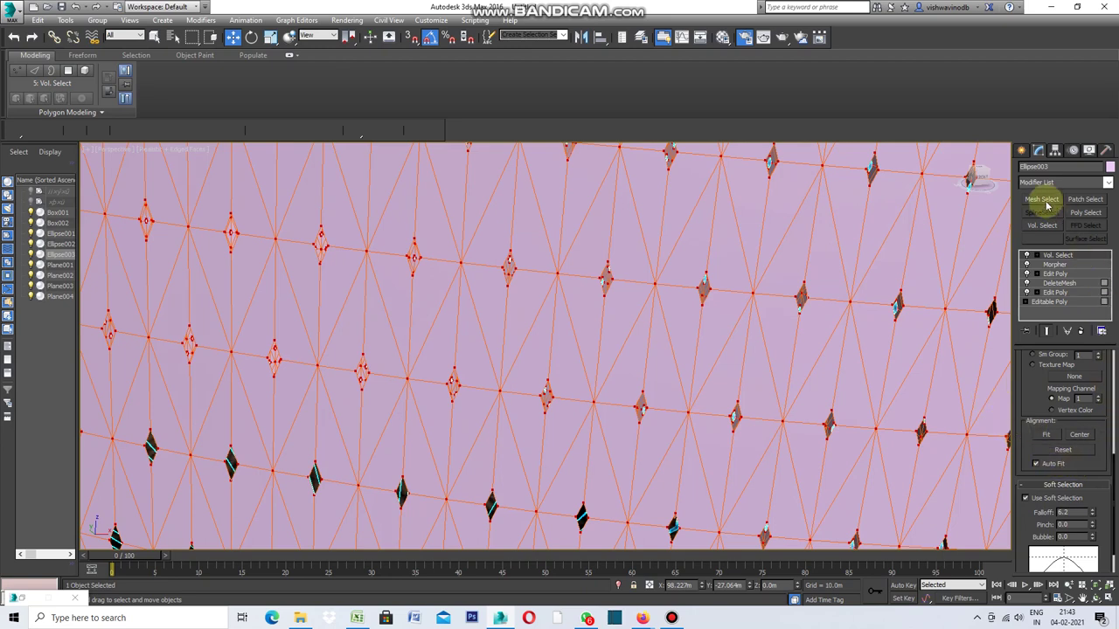
Step: Create a Standard Primitives sphere at the base of the lattice shell
{"action": "left_click", "coordinate": [1025, 154]}
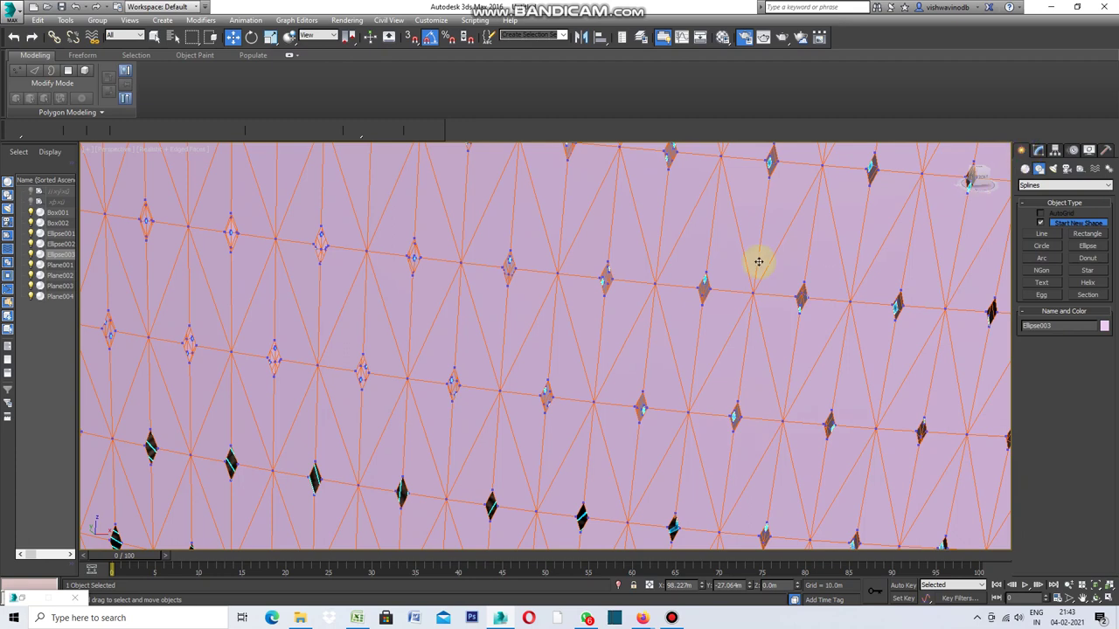
{"action": "scroll", "coordinate": [647, 312], "scroll_direction": "down", "scroll_amount": 5}
{"action": "scroll", "coordinate": [647, 312], "scroll_direction": "down", "scroll_amount": 3}
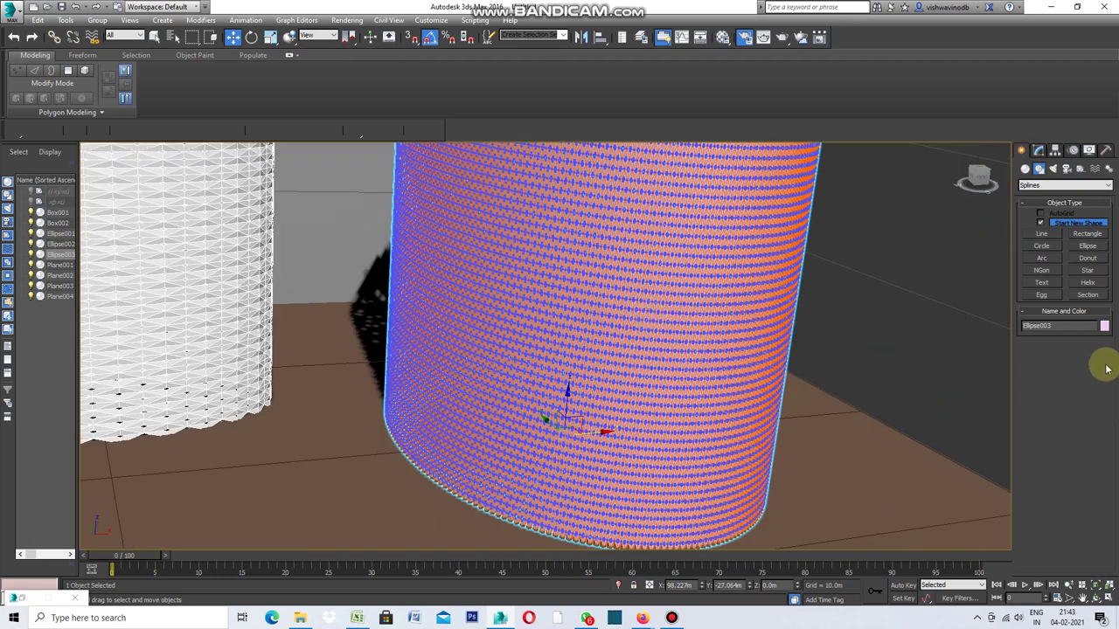
{"action": "left_click", "coordinate": [1024, 172]}
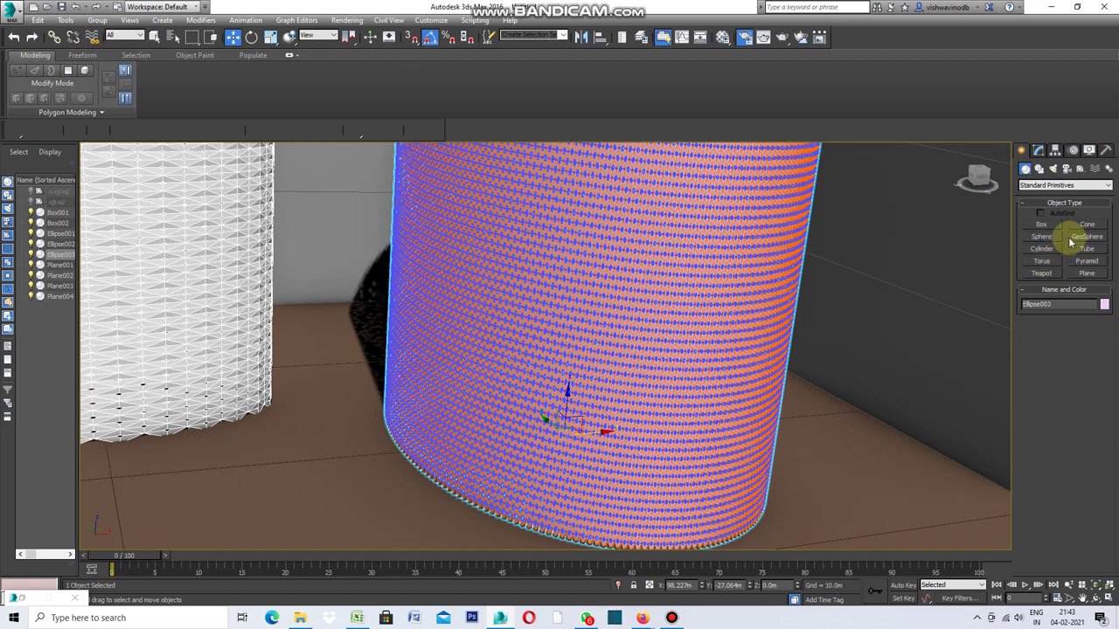
{"action": "left_click", "coordinate": [1042, 237]}
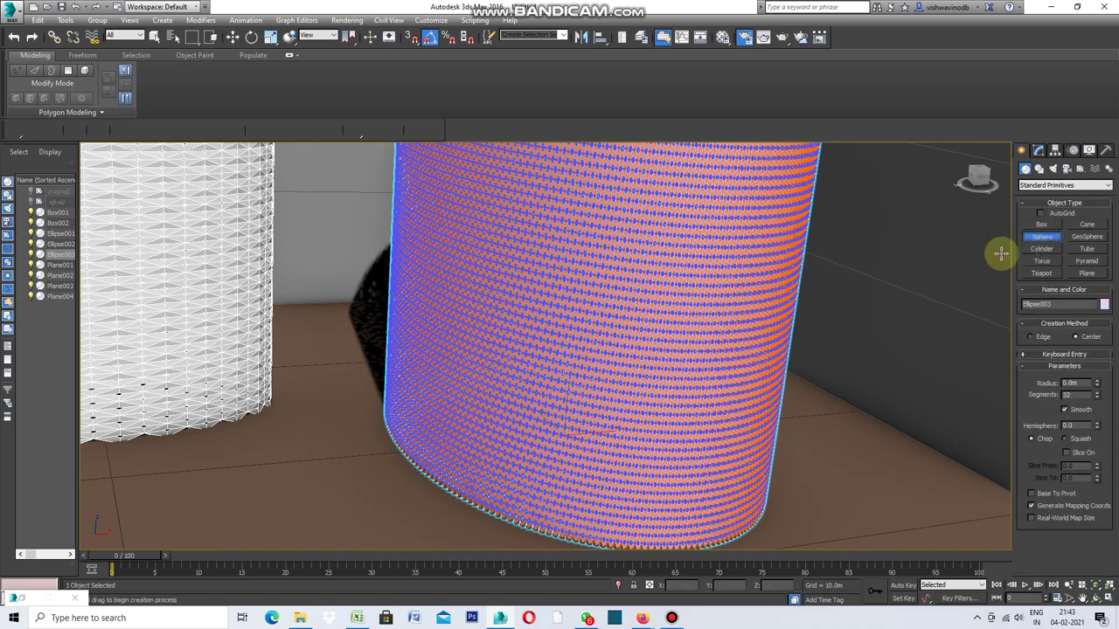
{"action": "left_click_drag", "start_coordinate": [440, 504], "coordinate": [408, 530]}
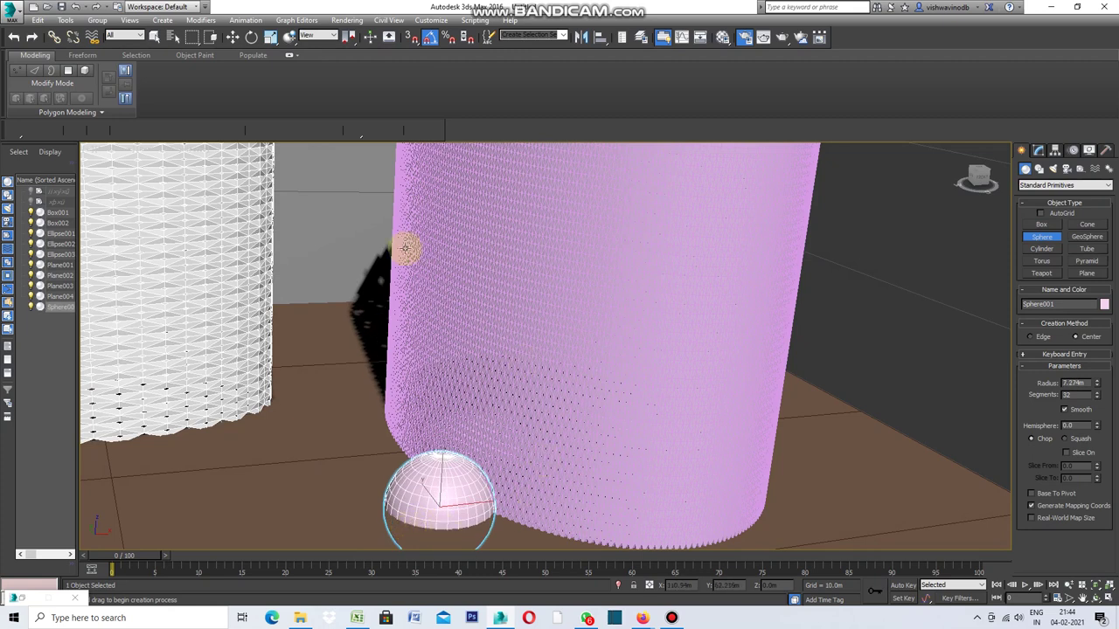
Step: Raise the sphere to the shell's mid-height and reselect Ellipse003 for editing
{"action": "left_click", "coordinate": [233, 40]}
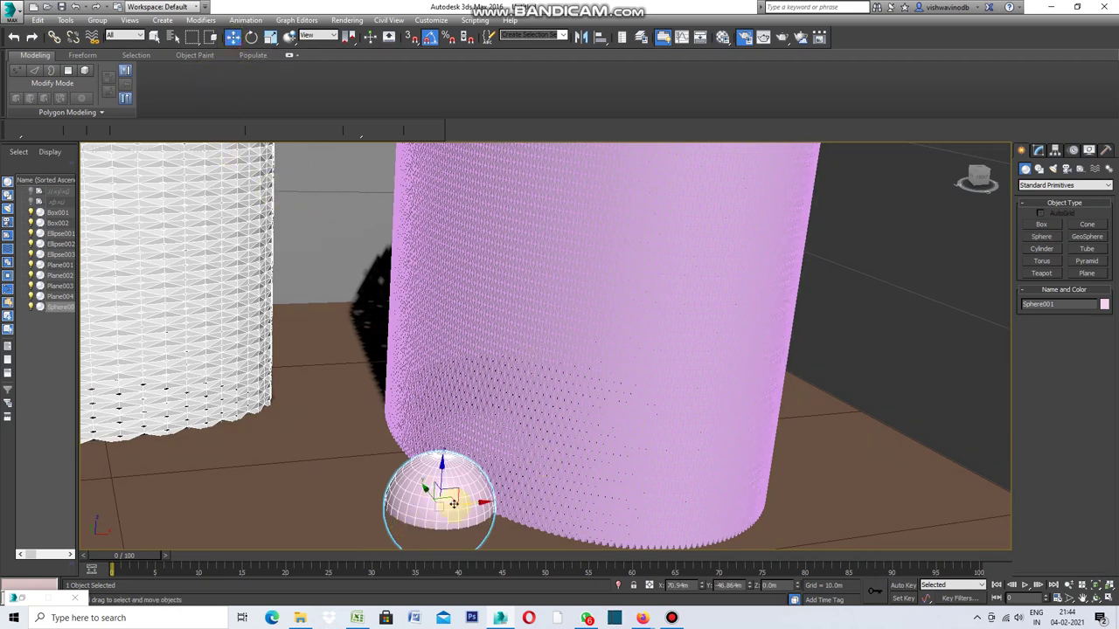
{"action": "left_click_drag", "start_coordinate": [439, 485], "coordinate": [448, 334]}
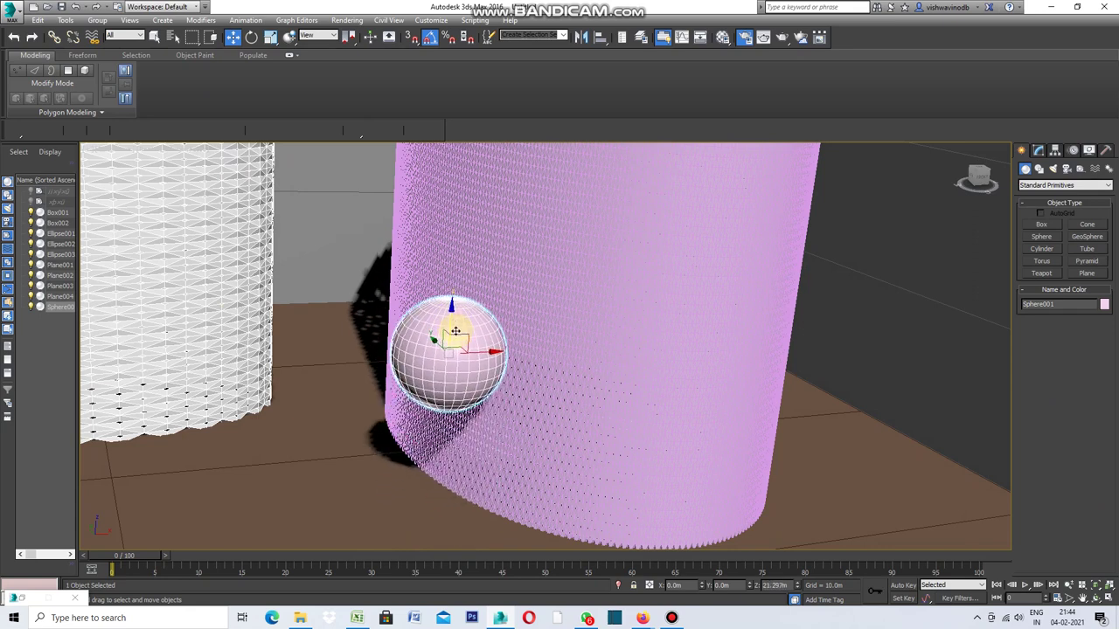
{"action": "left_click", "coordinate": [632, 328]}
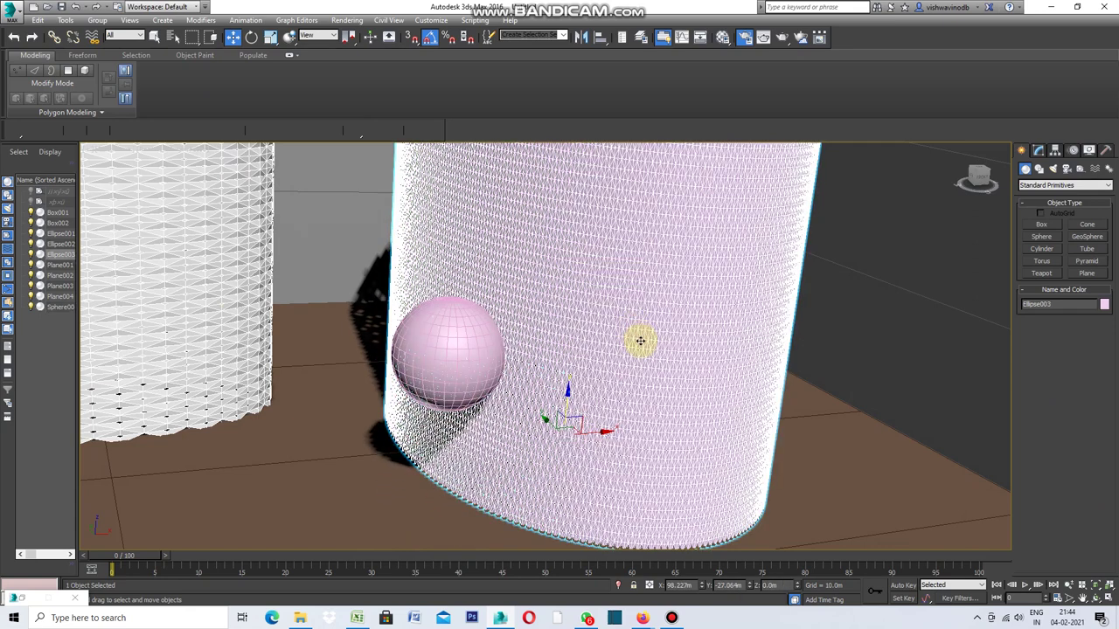
{"action": "left_click", "coordinate": [1038, 151]}
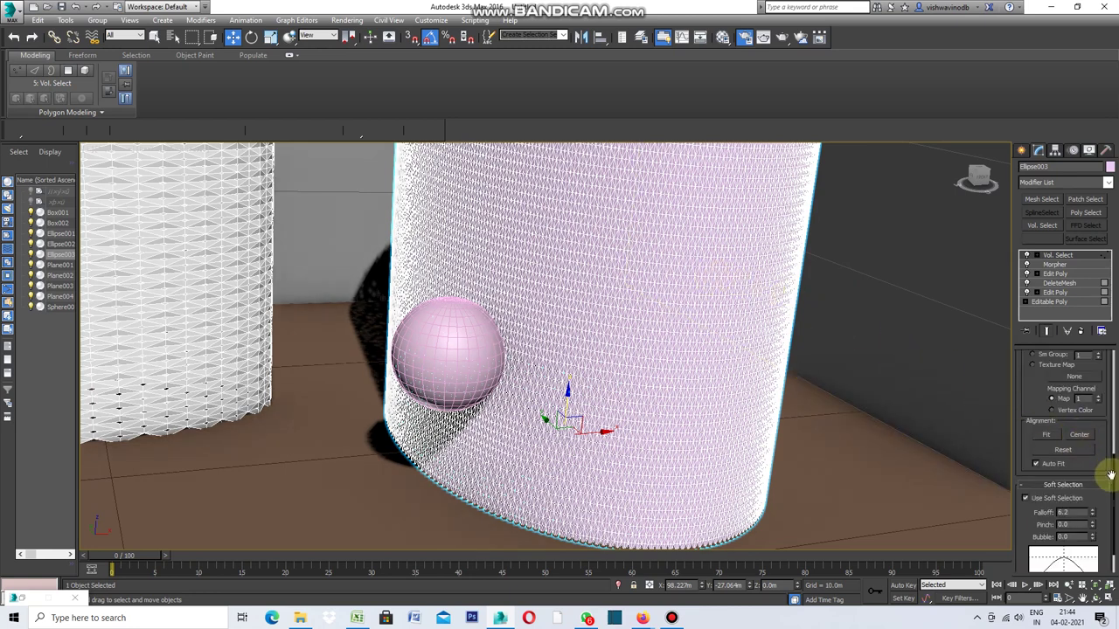
Step: Pick Sphere001 as the Mesh Object volume for the shell's Vol. Select
{"action": "scroll", "coordinate": [1112, 472], "scroll_direction": "up", "scroll_amount": 1}
{"action": "scroll", "coordinate": [1108, 463], "scroll_direction": "up", "scroll_amount": 1}
{"action": "scroll", "coordinate": [1108, 455], "scroll_direction": "up", "scroll_amount": 1}
{"action": "scroll", "coordinate": [1110, 450], "scroll_direction": "up", "scroll_amount": 1}
{"action": "scroll", "coordinate": [1112, 446], "scroll_direction": "down", "scroll_amount": 2}
{"action": "scroll", "coordinate": [1114, 447], "scroll_direction": "up", "scroll_amount": 1}
{"action": "scroll", "coordinate": [1115, 447], "scroll_direction": "up", "scroll_amount": 1}
{"action": "scroll", "coordinate": [1114, 437], "scroll_direction": "up", "scroll_amount": 2}
{"action": "scroll", "coordinate": [1114, 422], "scroll_direction": "up", "scroll_amount": 1}
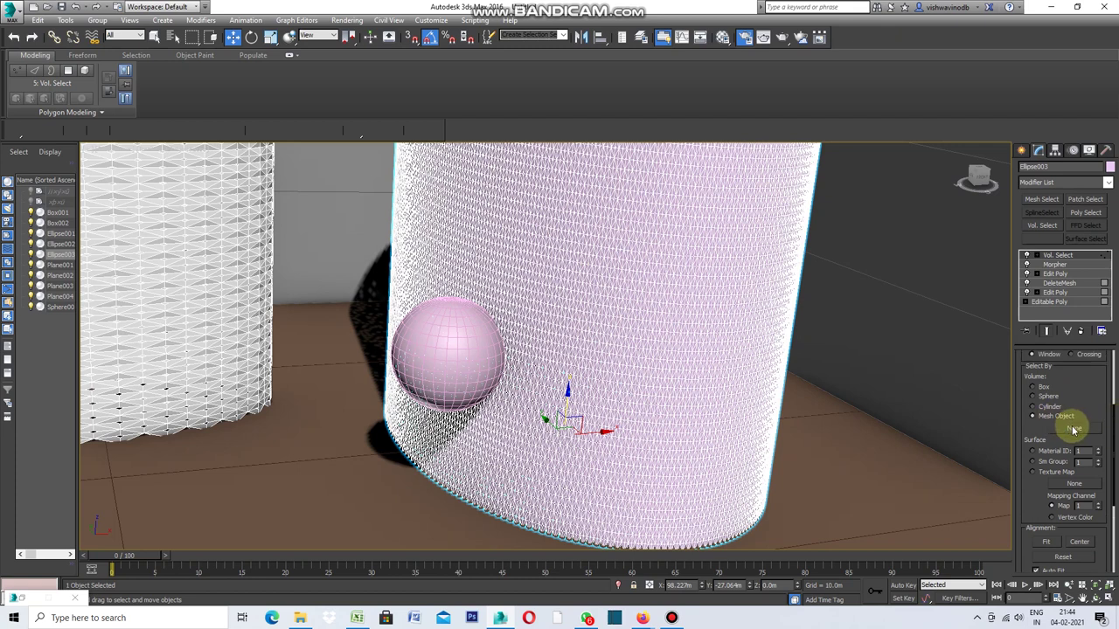
{"action": "left_click", "coordinate": [1073, 428]}
{"action": "left_click", "coordinate": [482, 357]}
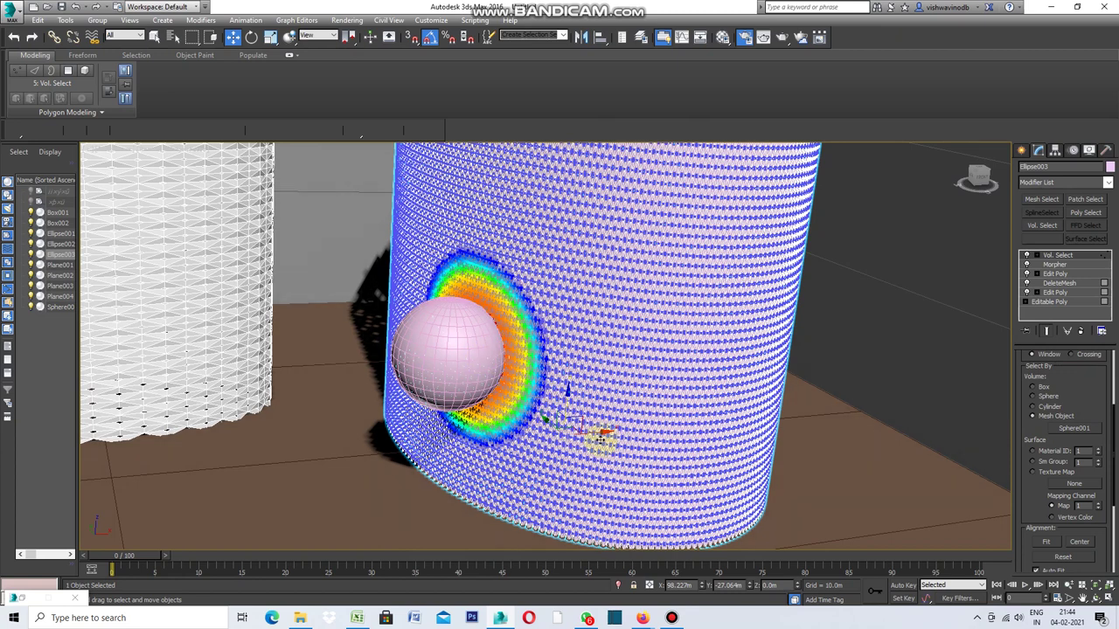
Step: Widen the Soft Selection falloff around the sphere to about 13.7
{"action": "mouse_move", "coordinate": [598, 432]}
{"action": "left_mouse_down"}
{"action": "mouse_move", "coordinate": [583, 435]}
{"action": "mouse_move", "coordinate": [597, 442]}
{"action": "left_mouse_up"}
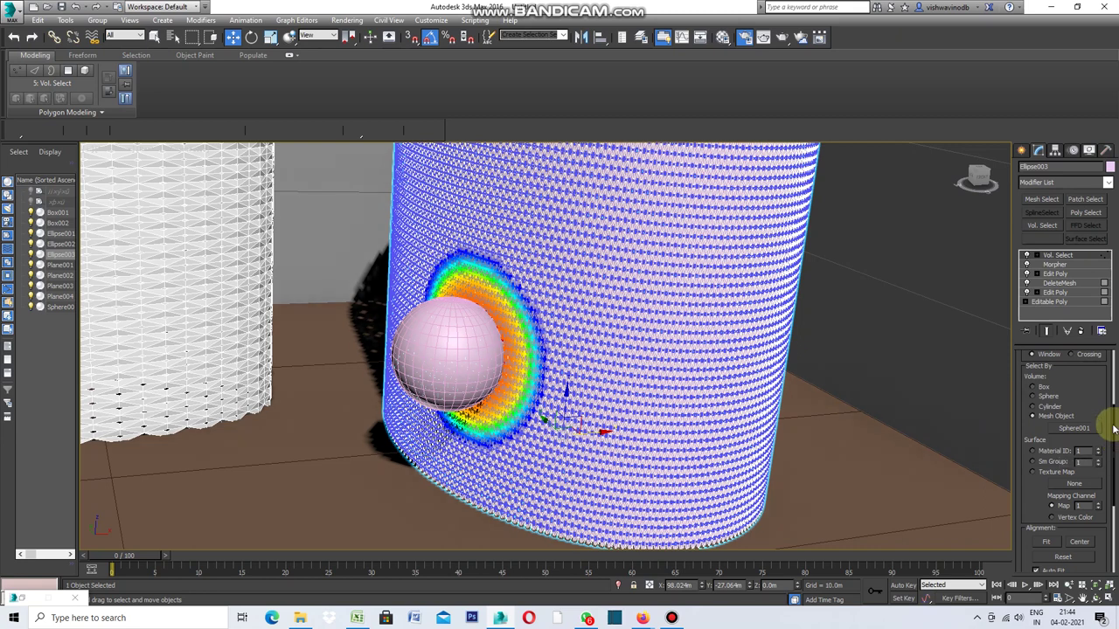
{"action": "left_click_drag", "start_coordinate": [1114, 428], "coordinate": [1114, 503]}
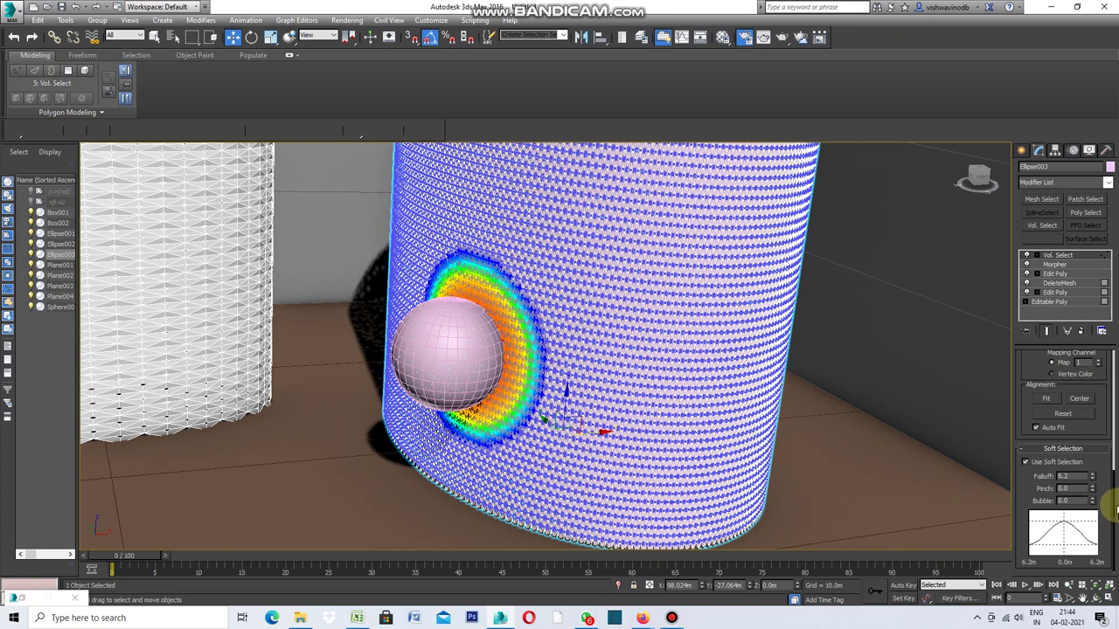
{"action": "left_click_drag", "start_coordinate": [1093, 479], "coordinate": [1093, 427]}
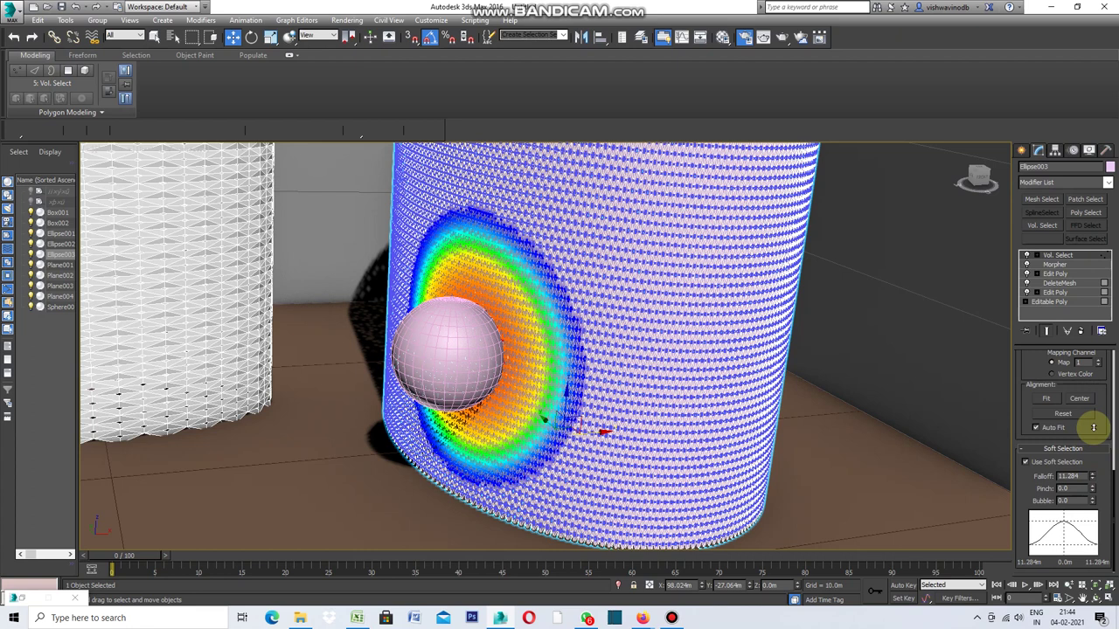
{"action": "left_click_drag", "start_coordinate": [1094, 425], "coordinate": [1097, 389]}
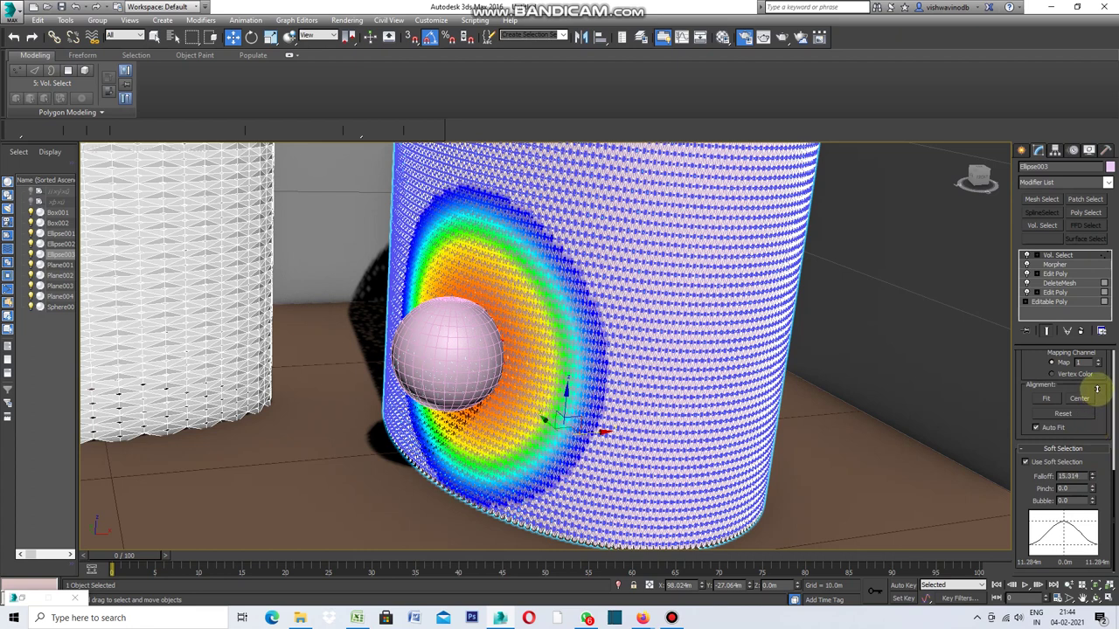
{"action": "left_click_drag", "start_coordinate": [1097, 399], "coordinate": [1097, 404]}
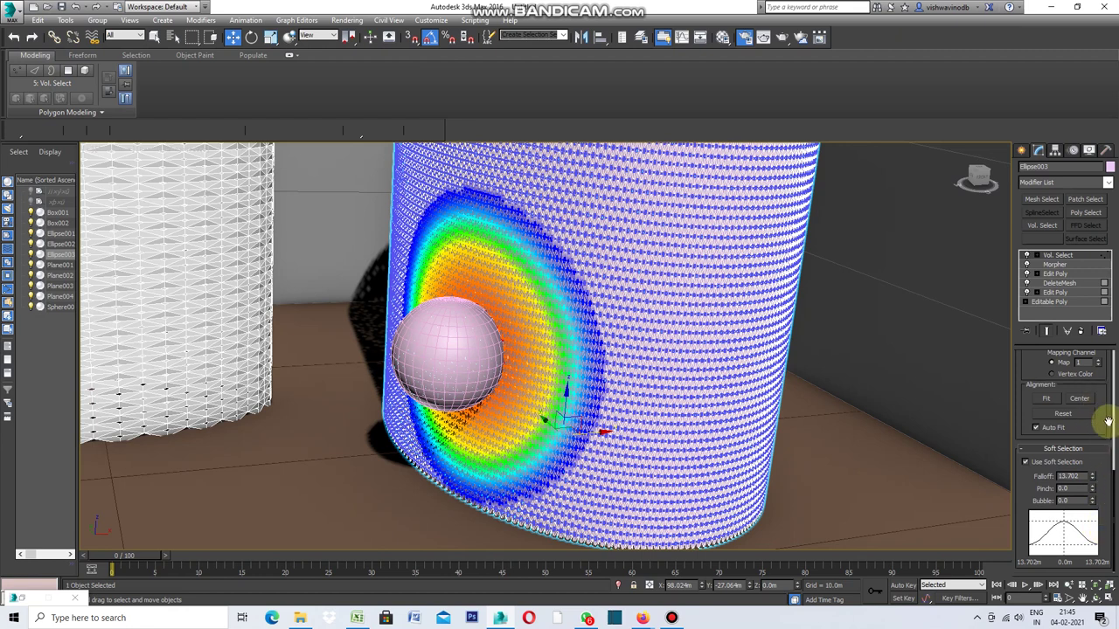
{"action": "left_click_drag", "start_coordinate": [1114, 485], "coordinate": [1113, 348]}
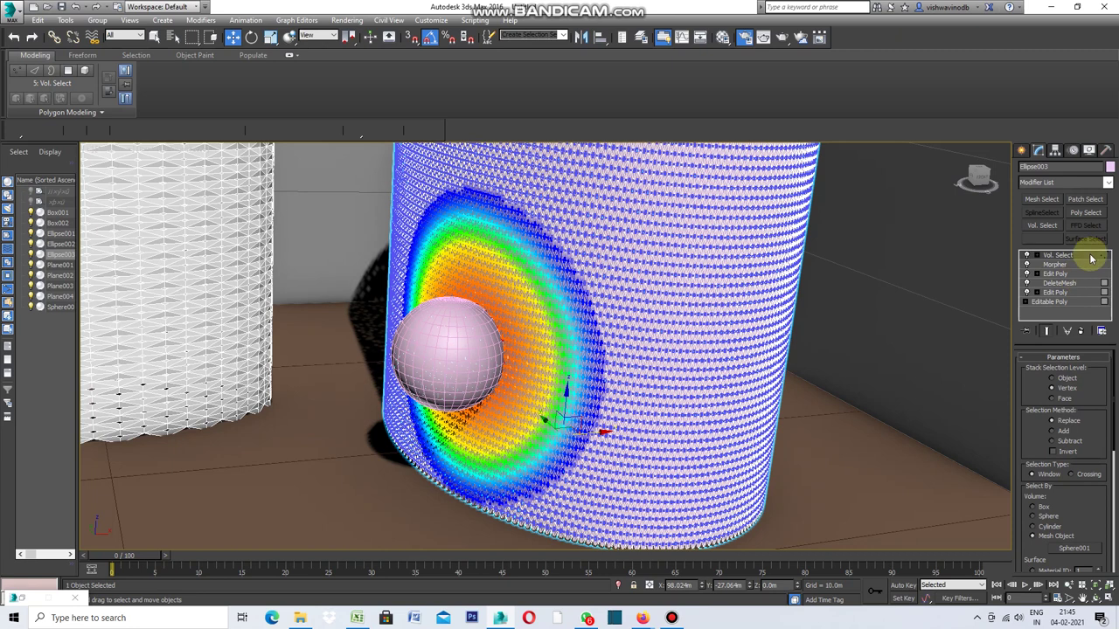
Step: Move Vol. Select below Morpher in the stack and set morph channel 01 to full strength
{"action": "left_click", "coordinate": [1091, 257]}
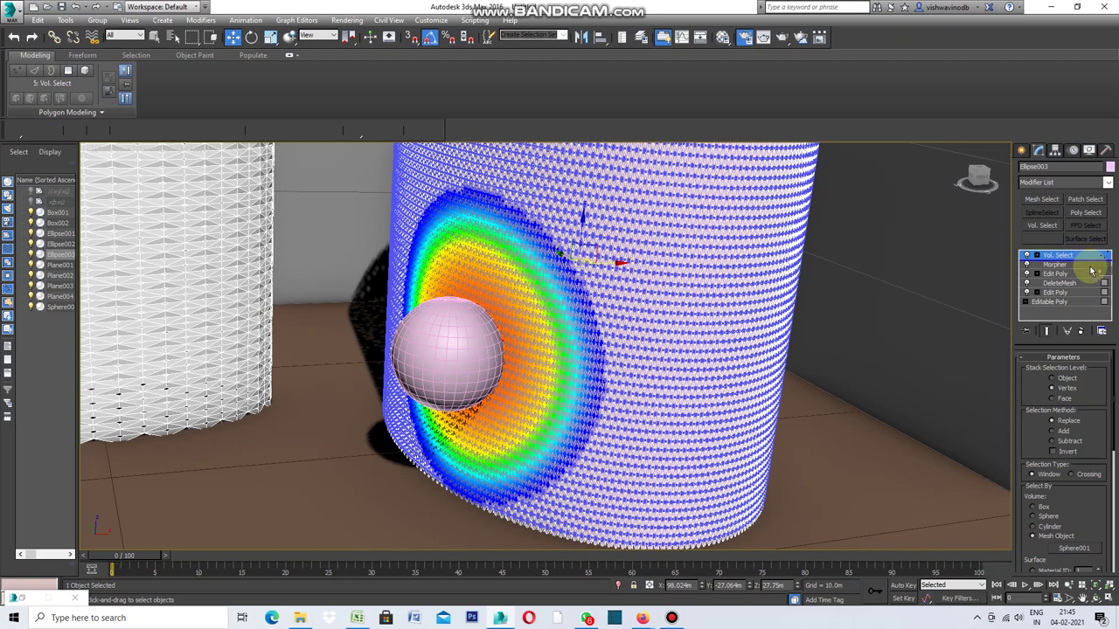
{"action": "left_click", "coordinate": [1091, 262], "text": "ctrl"}
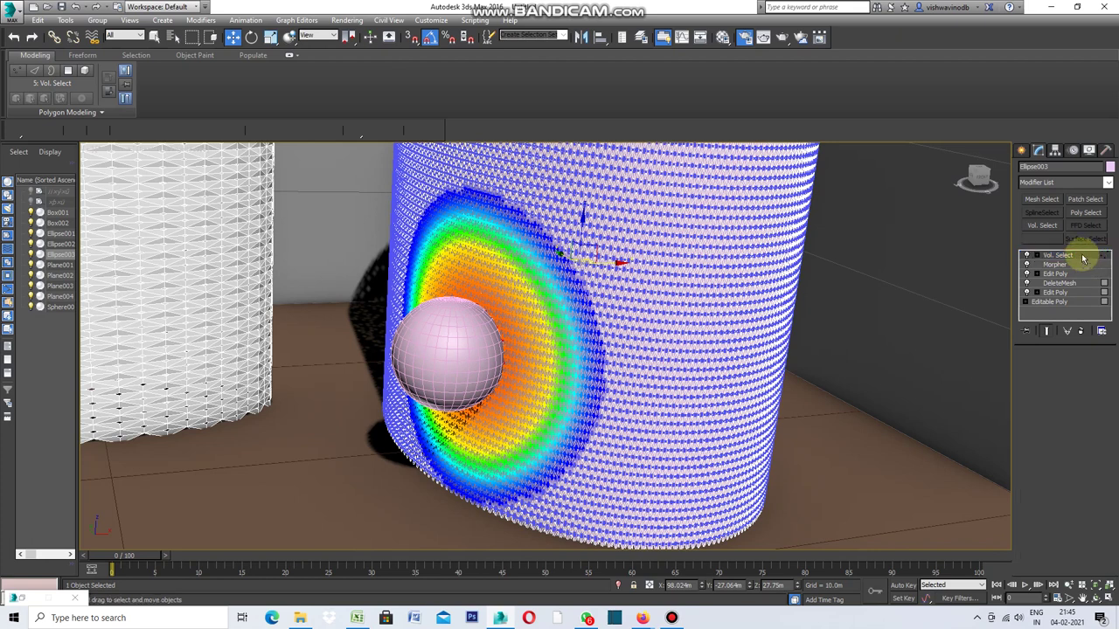
{"action": "left_click", "coordinate": [1082, 257]}
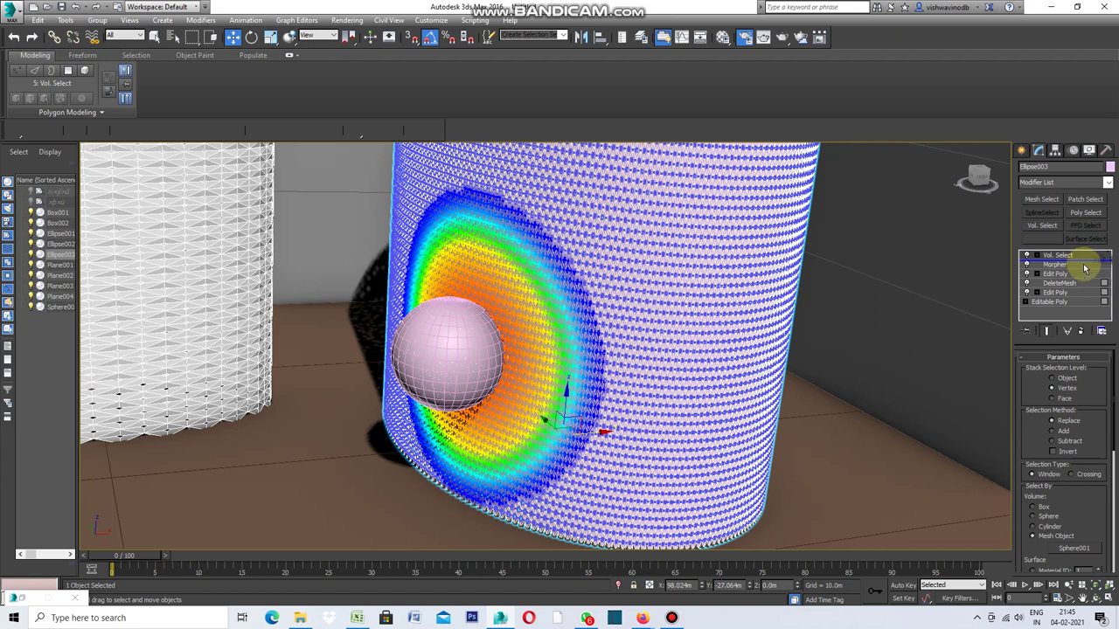
{"action": "left_click", "coordinate": [1085, 273], "text": "ctrl"}
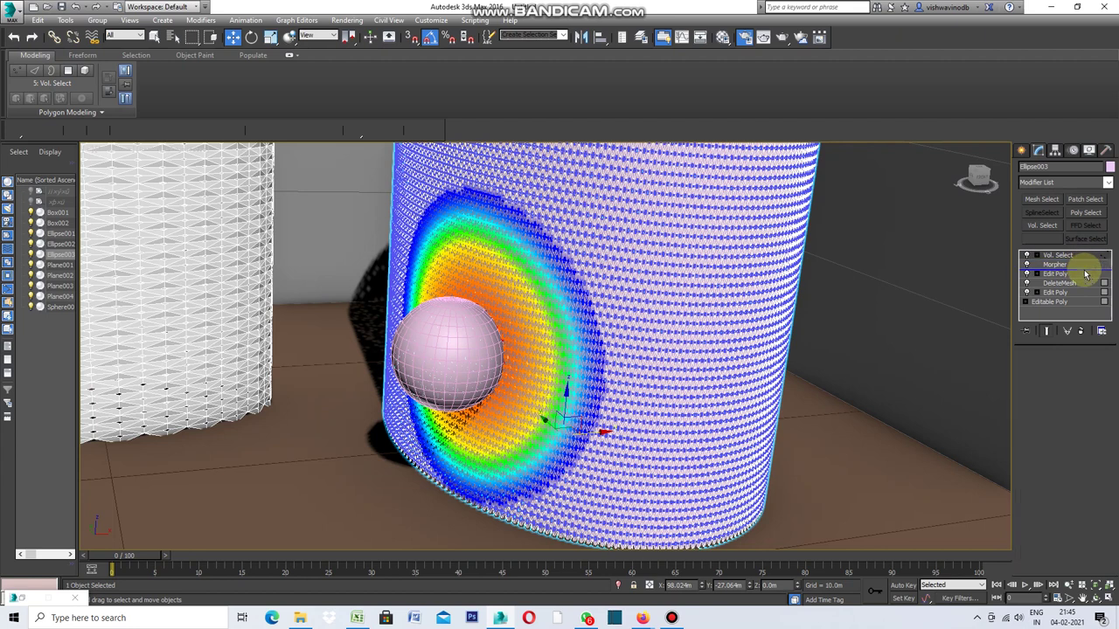
{"action": "left_click_drag", "start_coordinate": [1085, 273], "coordinate": [1089, 302]}
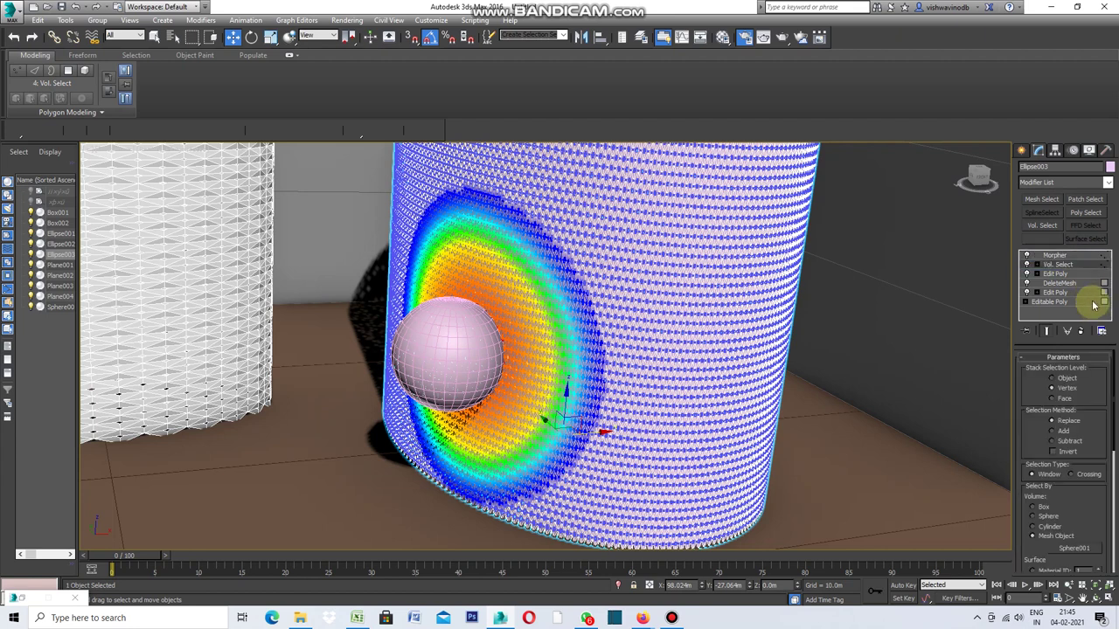
{"action": "left_click", "coordinate": [1071, 256]}
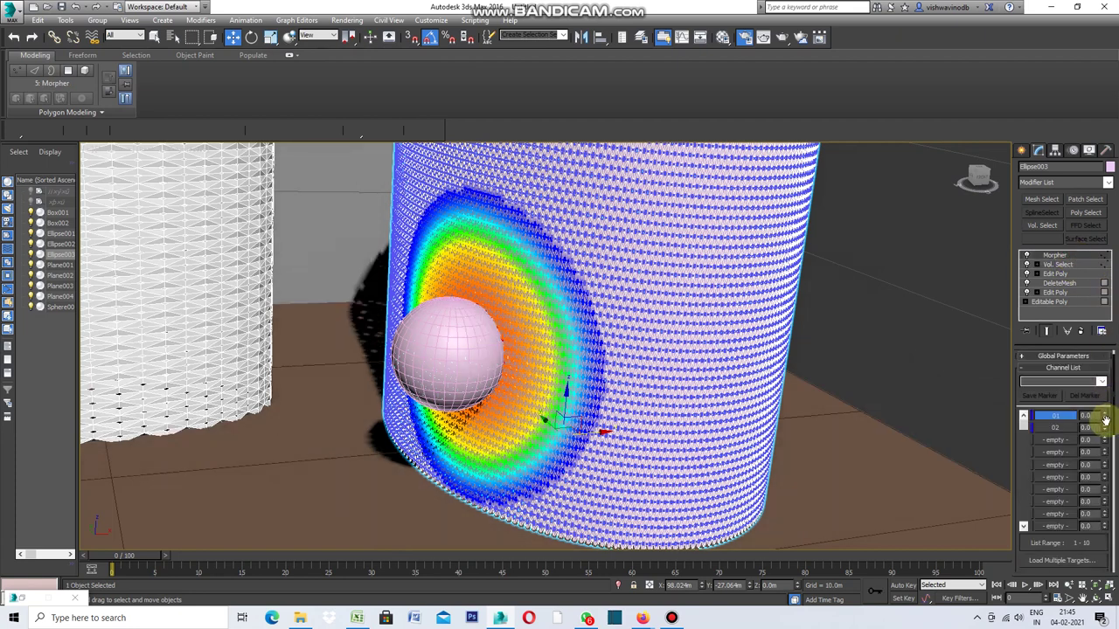
{"action": "left_click_drag", "start_coordinate": [1104, 414], "coordinate": [1101, 330]}
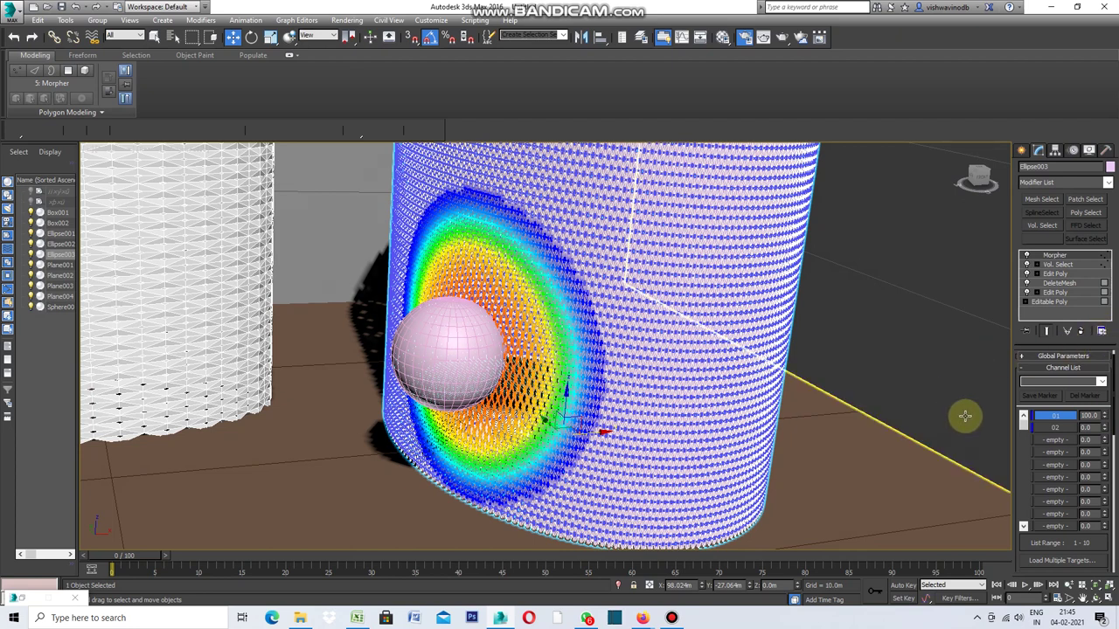
Step: Nudge Sphere001 along X and undo, then open Ellipse003's object colour dialog
{"action": "left_click", "coordinate": [952, 384]}
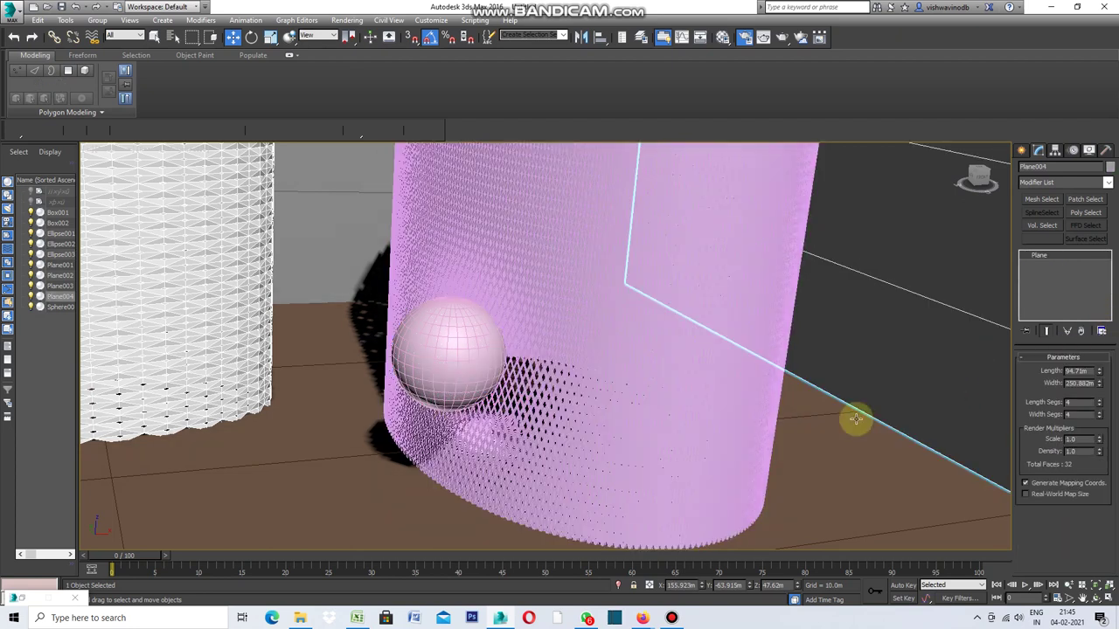
{"action": "left_click", "coordinate": [462, 367]}
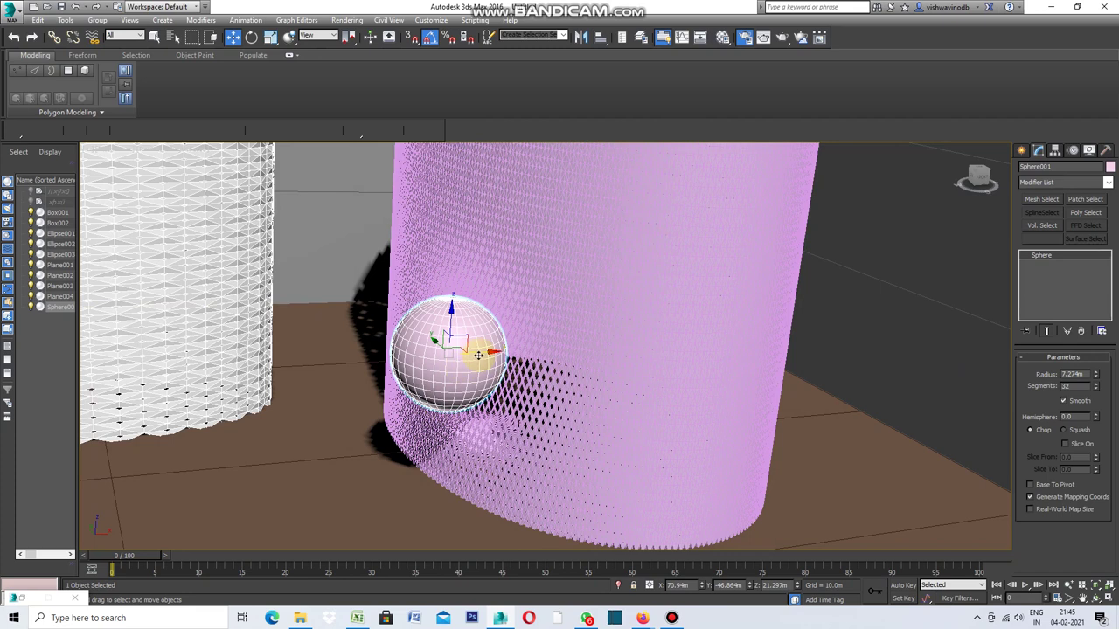
{"action": "left_click_drag", "start_coordinate": [496, 352], "coordinate": [525, 353]}
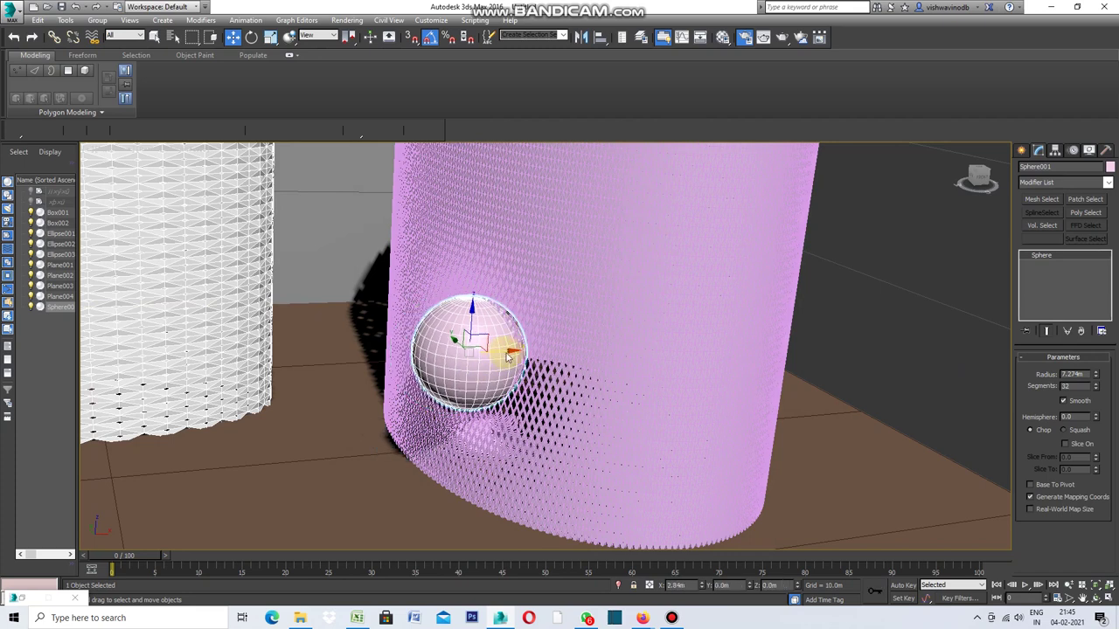
{"action": "key", "text": "ctrl+z"}
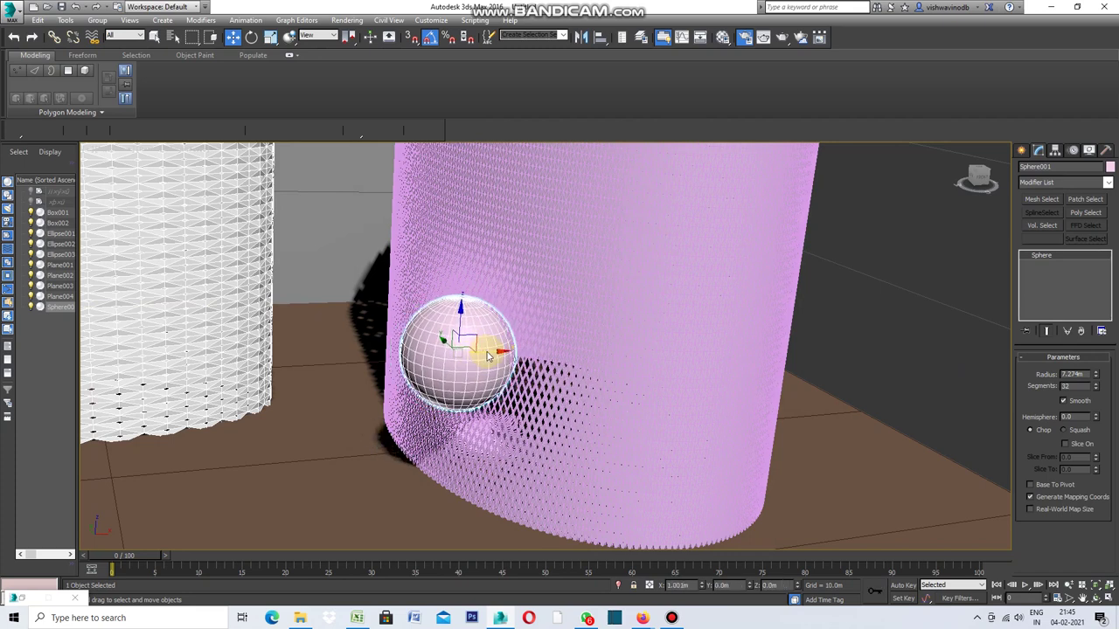
{"action": "left_click", "coordinate": [761, 297]}
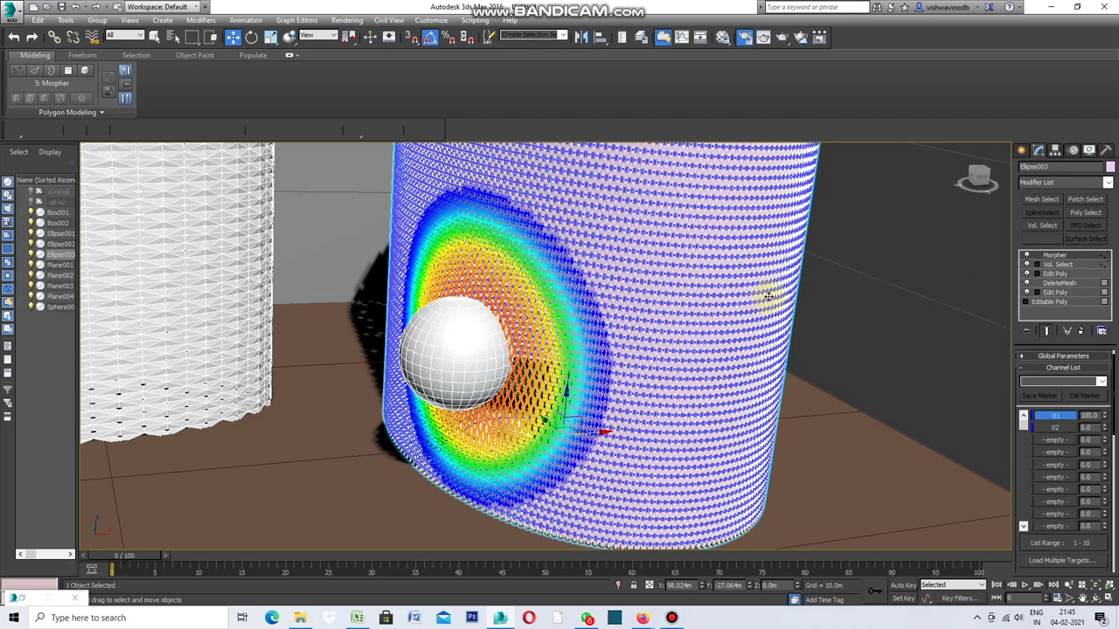
{"action": "left_click", "coordinate": [1109, 167]}
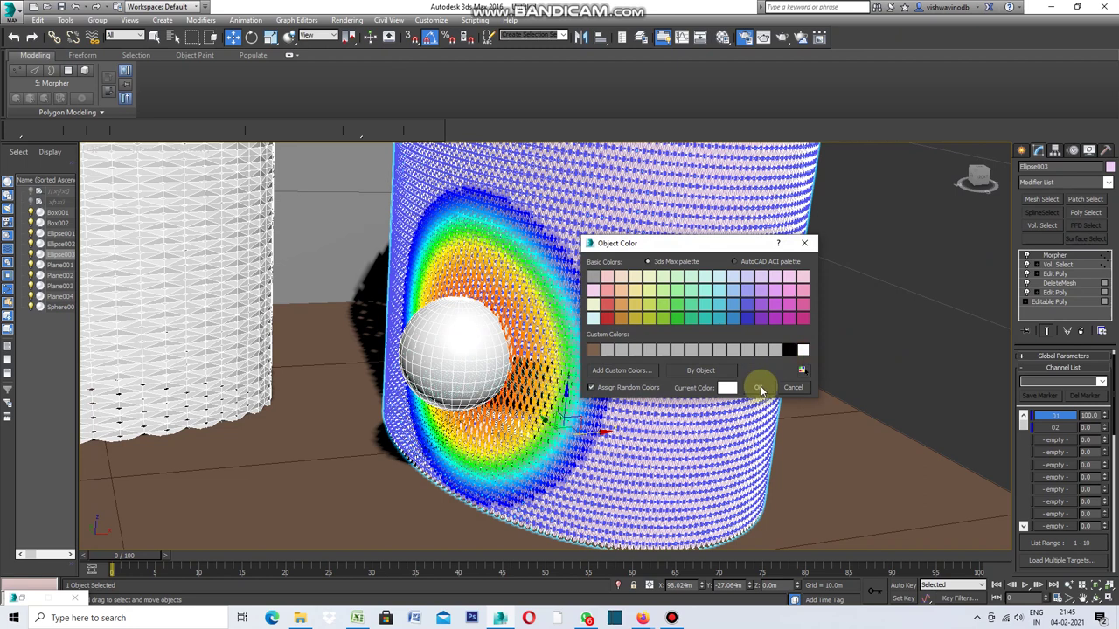
Step: Close the shell's colour dialog, set Sphere001's object colour to black, and reselect Ellipse003
{"action": "left_click", "coordinate": [757, 387]}
{"action": "left_click", "coordinate": [793, 379]}
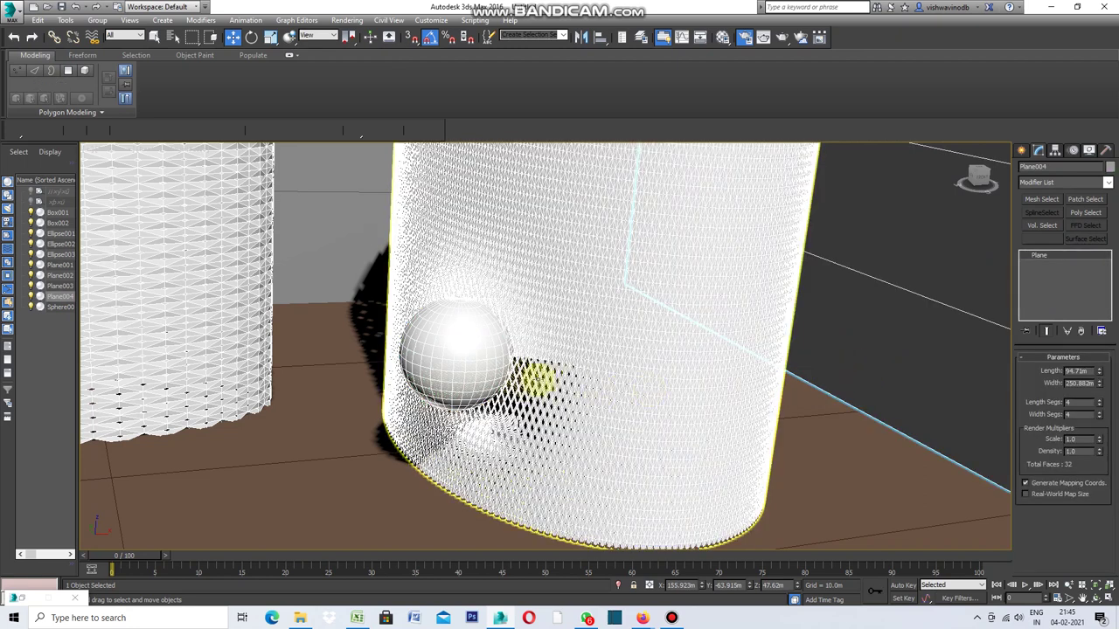
{"action": "left_click", "coordinate": [495, 370]}
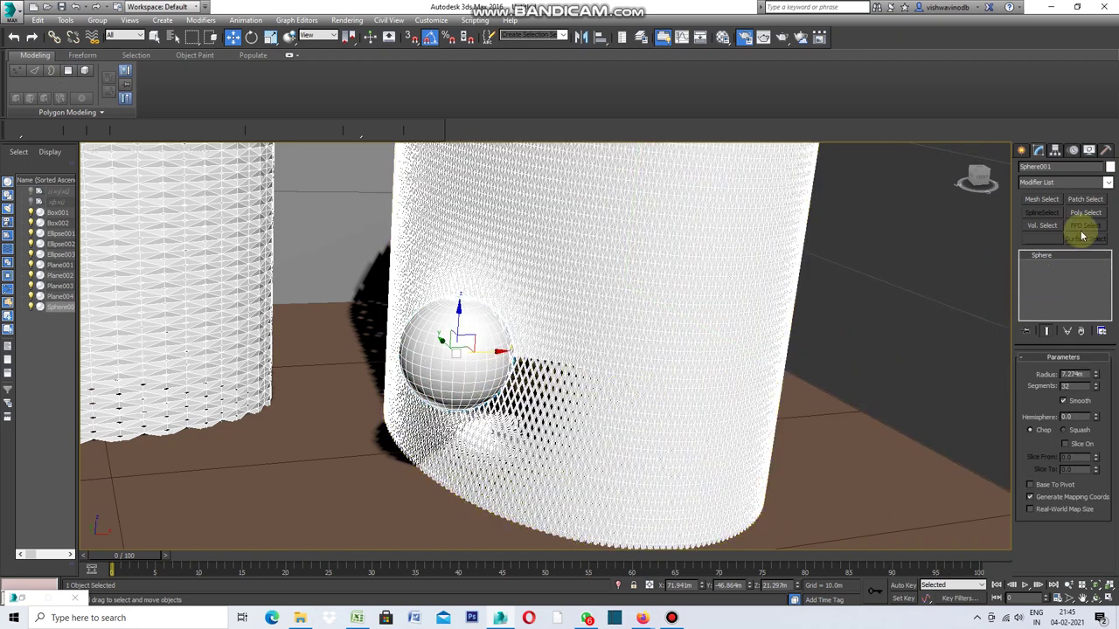
{"action": "left_click", "coordinate": [1109, 168]}
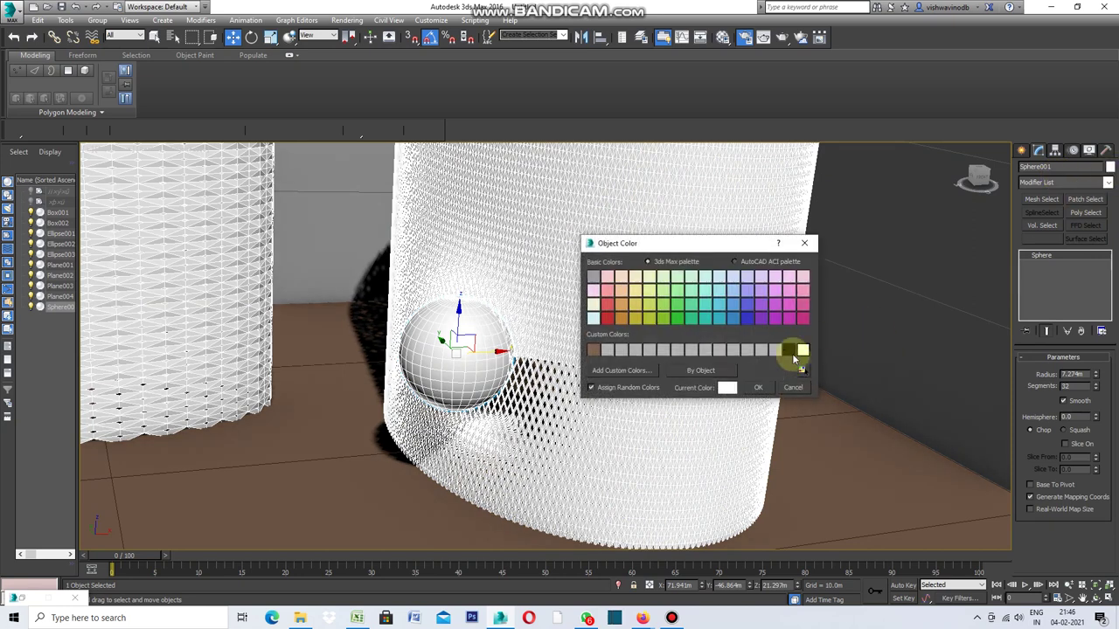
{"action": "left_click", "coordinate": [790, 350]}
{"action": "left_click", "coordinate": [762, 393]}
{"action": "left_click", "coordinate": [927, 371]}
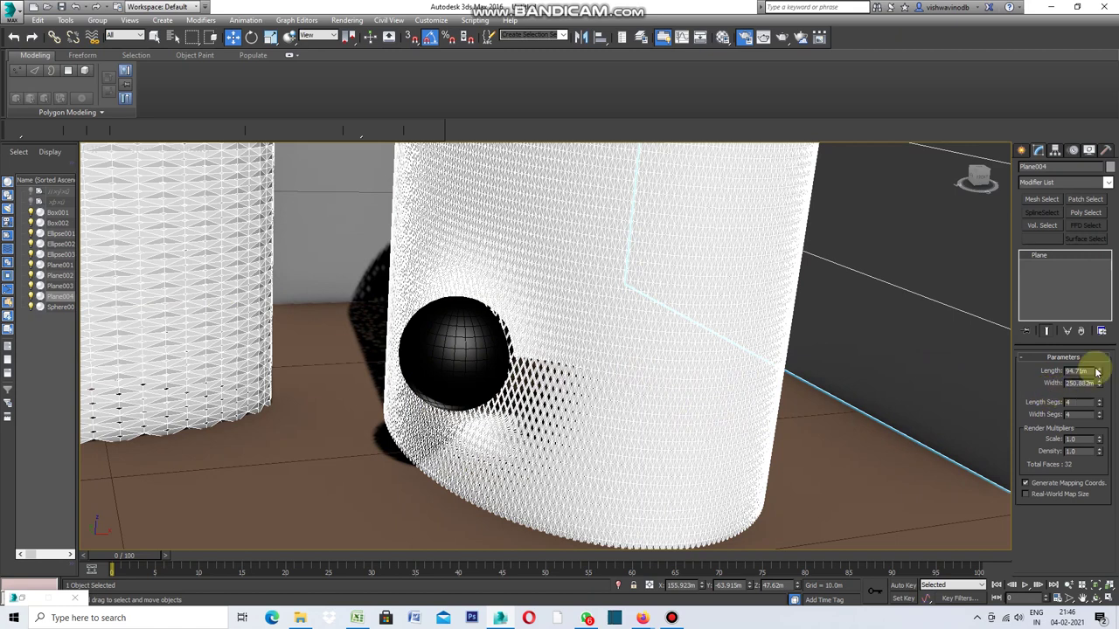
{"action": "left_click", "coordinate": [693, 277]}
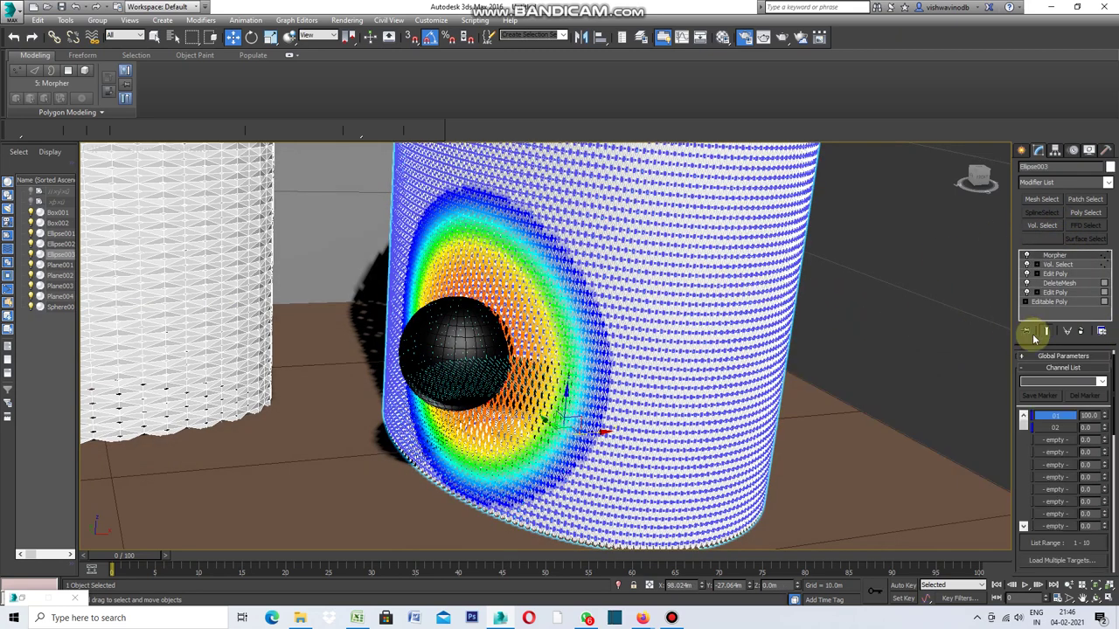
Step: Enable Invert in Ellipse003's Vol. Select modifier, then select Plane004
{"action": "left_click", "coordinate": [1066, 264]}
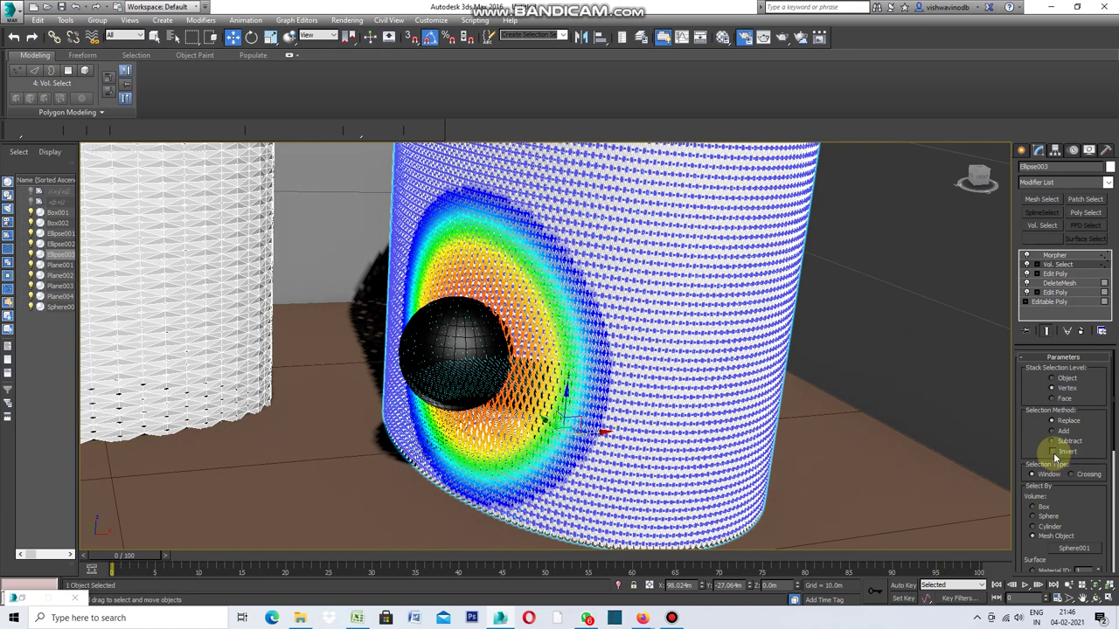
{"action": "left_click", "coordinate": [1054, 453]}
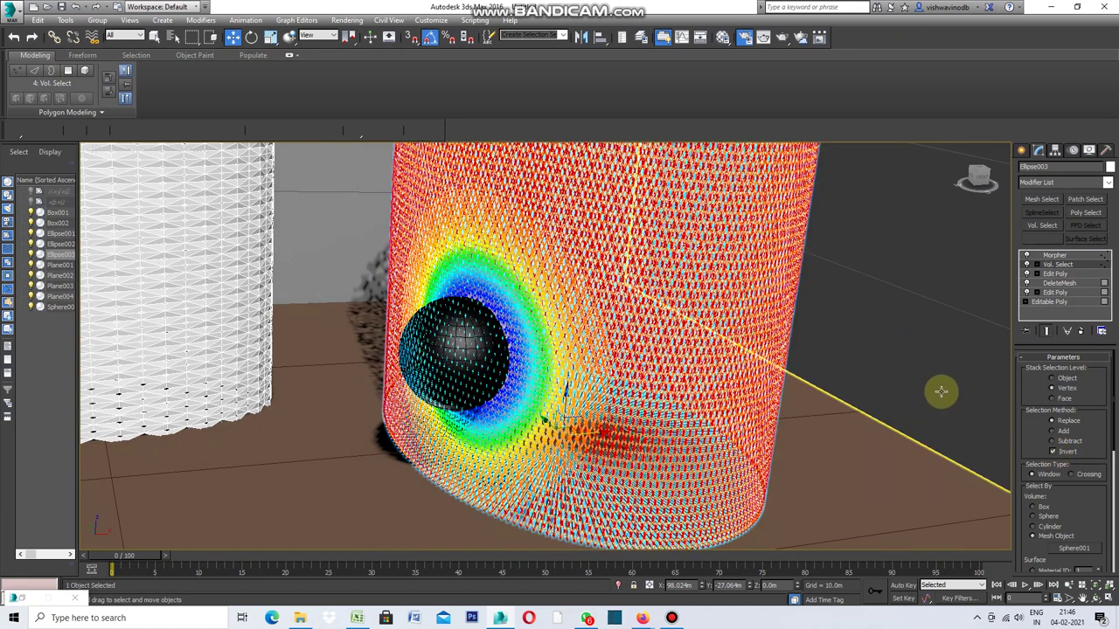
{"action": "left_click", "coordinate": [941, 390]}
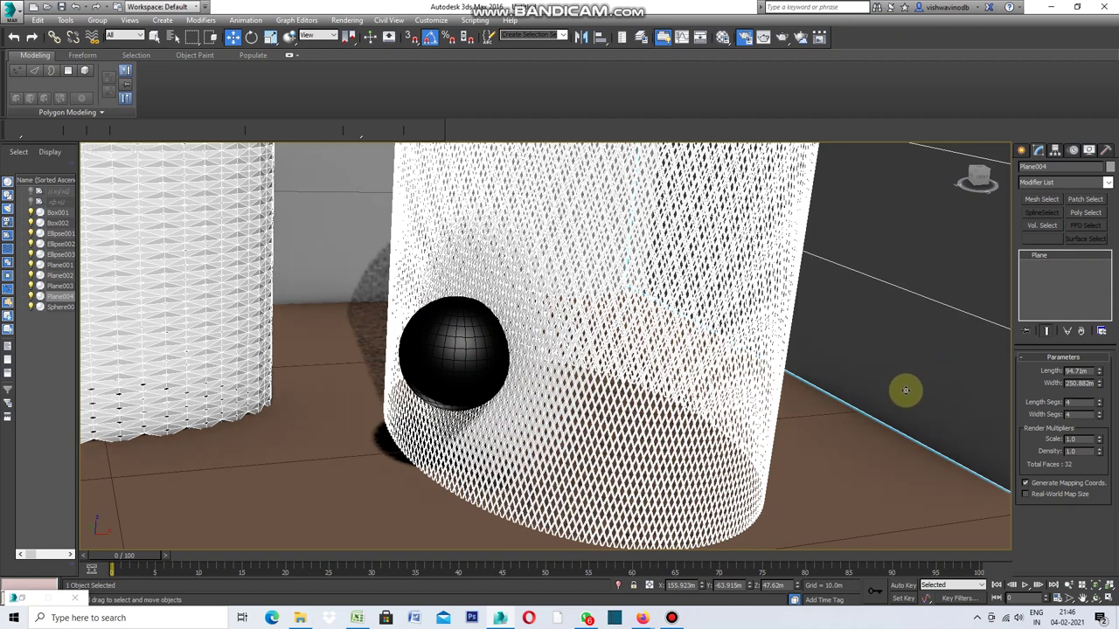
{"action": "left_click", "coordinate": [1084, 600]}
{"action": "mouse_move", "coordinate": [857, 344]}
{"action": "left_mouse_down"}
{"action": "mouse_move", "coordinate": [810, 385]}
{"action": "mouse_move", "coordinate": [796, 464]}
{"action": "left_mouse_up"}
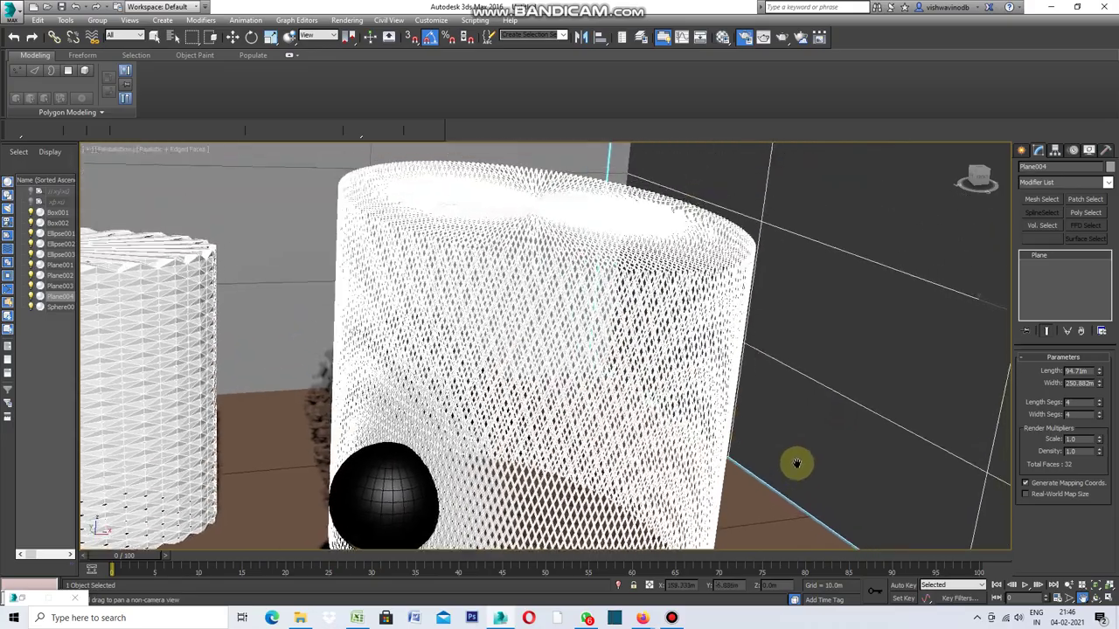
{"action": "mouse_move", "coordinate": [731, 312]}
{"action": "left_mouse_down"}
{"action": "mouse_move", "coordinate": [732, 429]}
{"action": "mouse_move", "coordinate": [742, 445]}
{"action": "mouse_move", "coordinate": [757, 294]}
{"action": "left_mouse_up"}
{"action": "scroll", "coordinate": [629, 349], "scroll_direction": "up", "scroll_amount": 3}
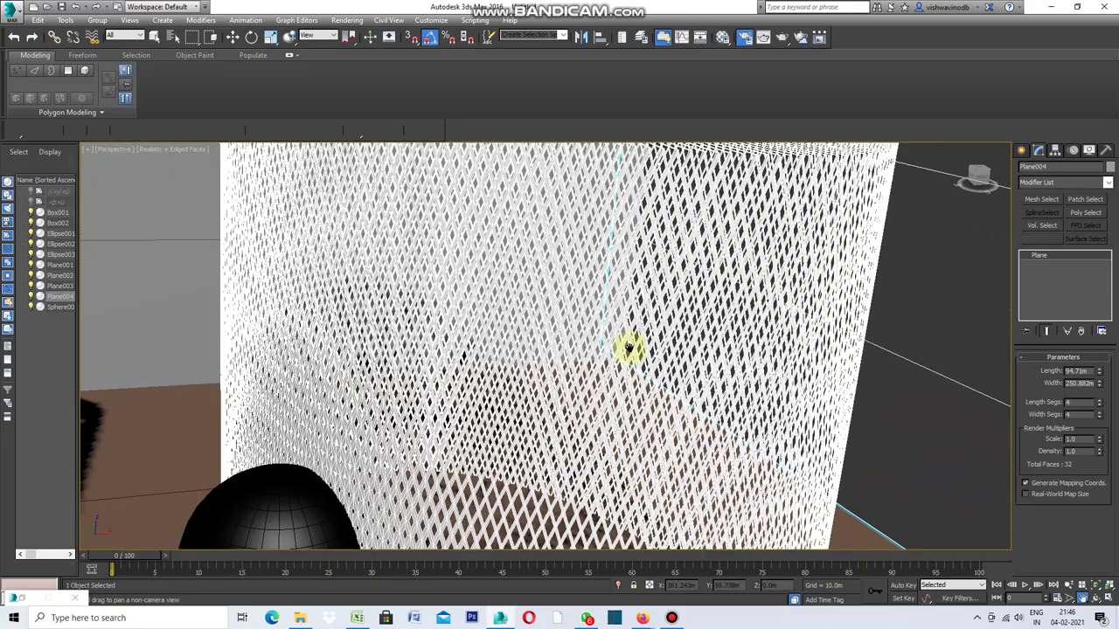
{"action": "left_click_drag", "start_coordinate": [602, 388], "coordinate": [617, 282]}
{"action": "left_click_drag", "start_coordinate": [607, 382], "coordinate": [612, 327]}
{"action": "scroll", "coordinate": [414, 347], "scroll_direction": "up", "scroll_amount": 5}
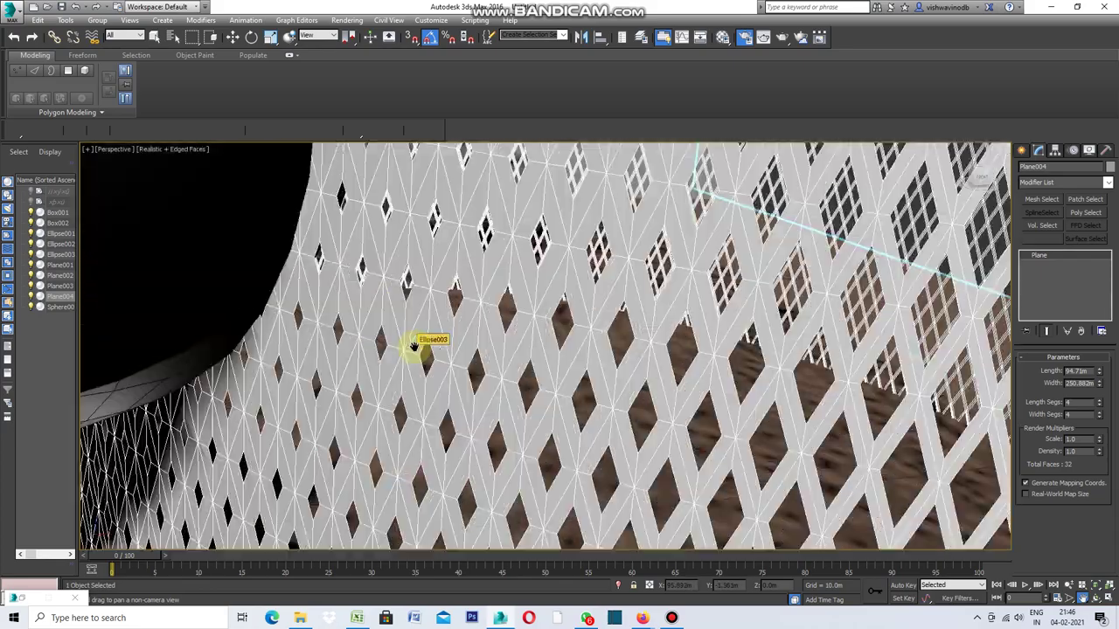
{"action": "scroll", "coordinate": [491, 376], "scroll_direction": "down", "scroll_amount": 4}
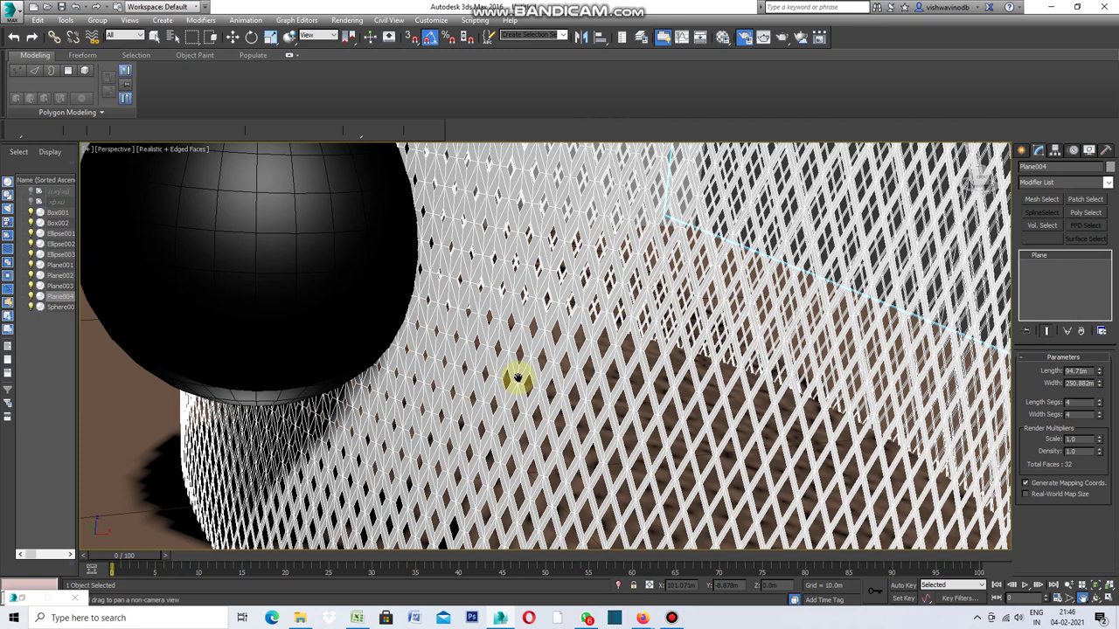
{"action": "scroll", "coordinate": [517, 378], "scroll_direction": "down", "scroll_amount": 3}
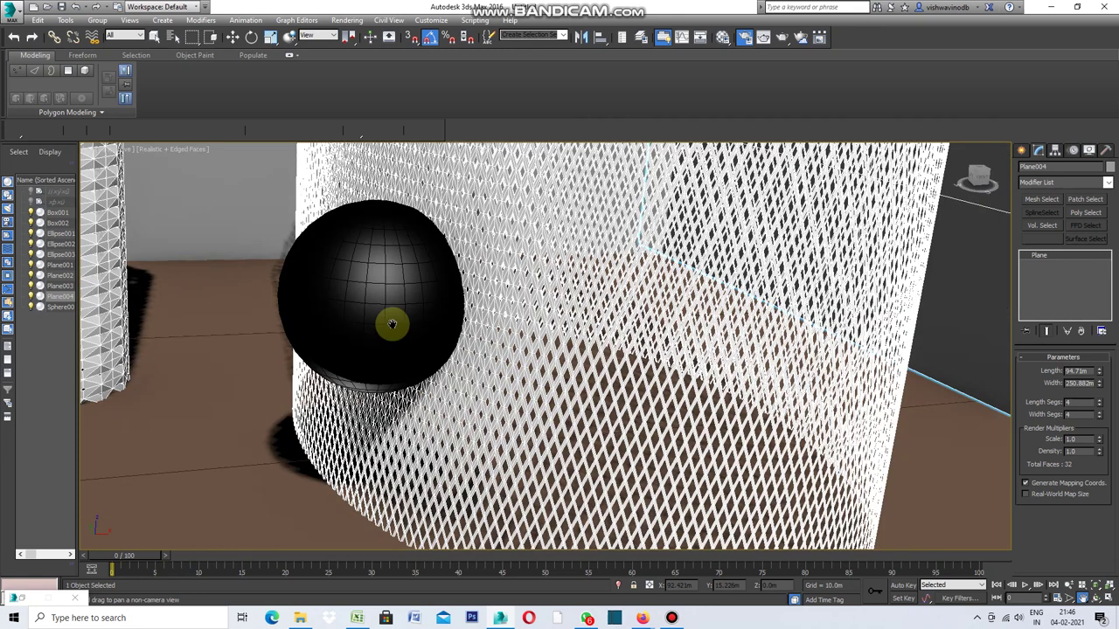
{"action": "scroll", "coordinate": [503, 364], "scroll_direction": "down", "scroll_amount": 3}
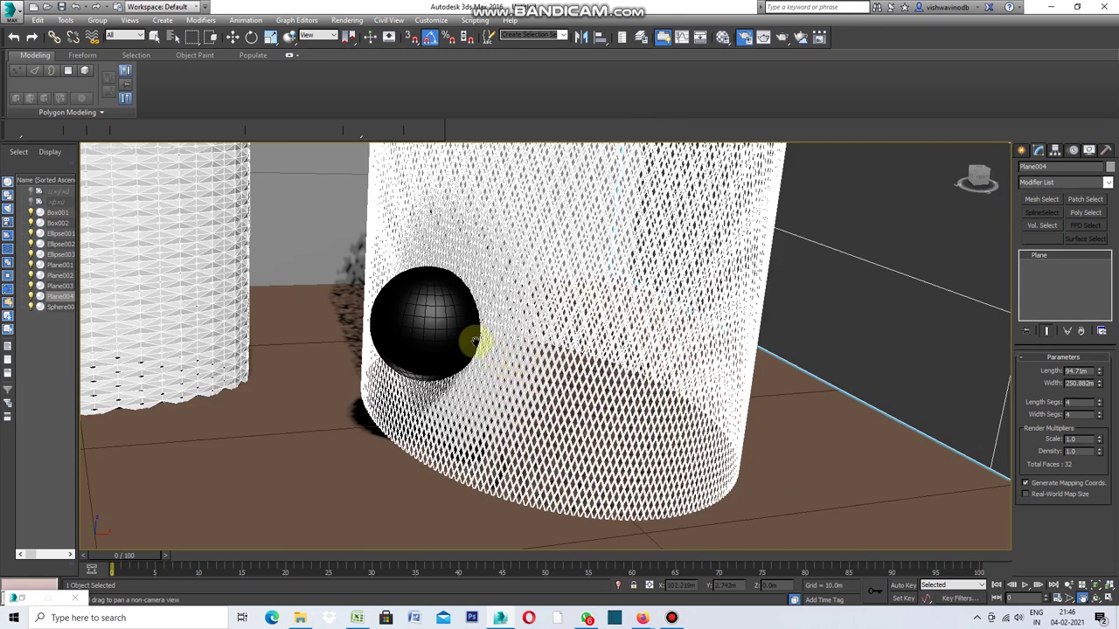
{"action": "left_click", "coordinate": [154, 37]}
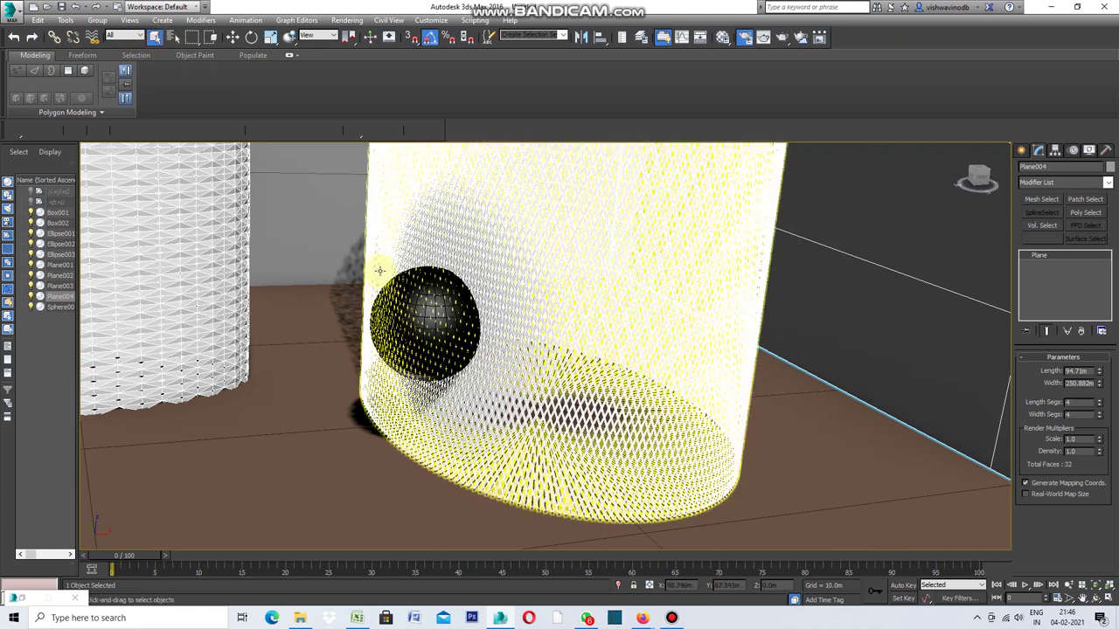
{"action": "left_click", "coordinate": [395, 294]}
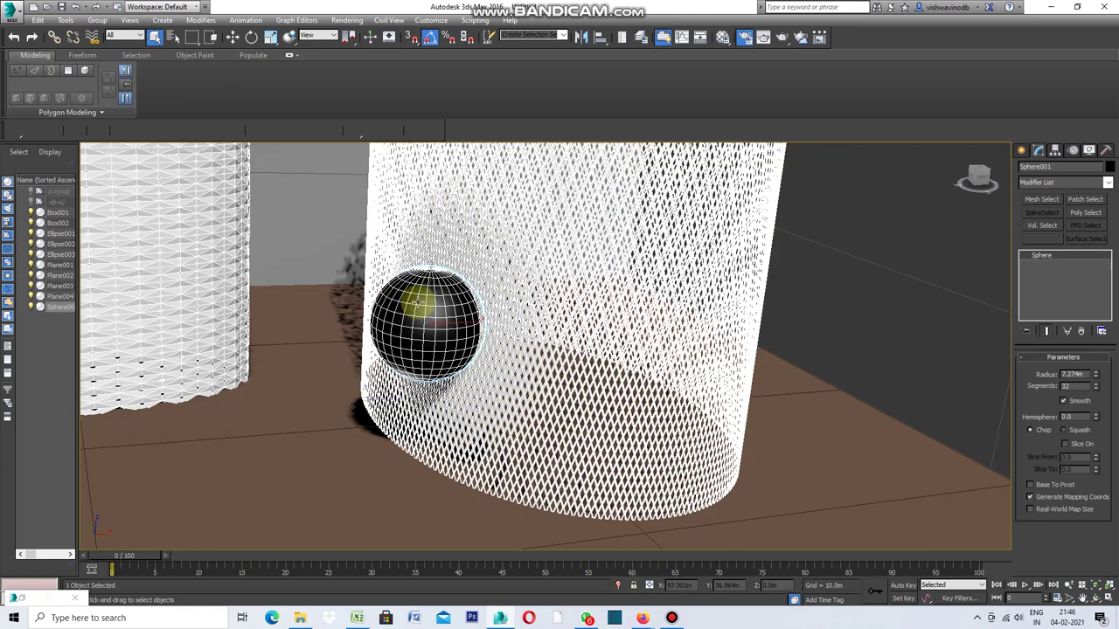
{"action": "left_click", "coordinate": [233, 37]}
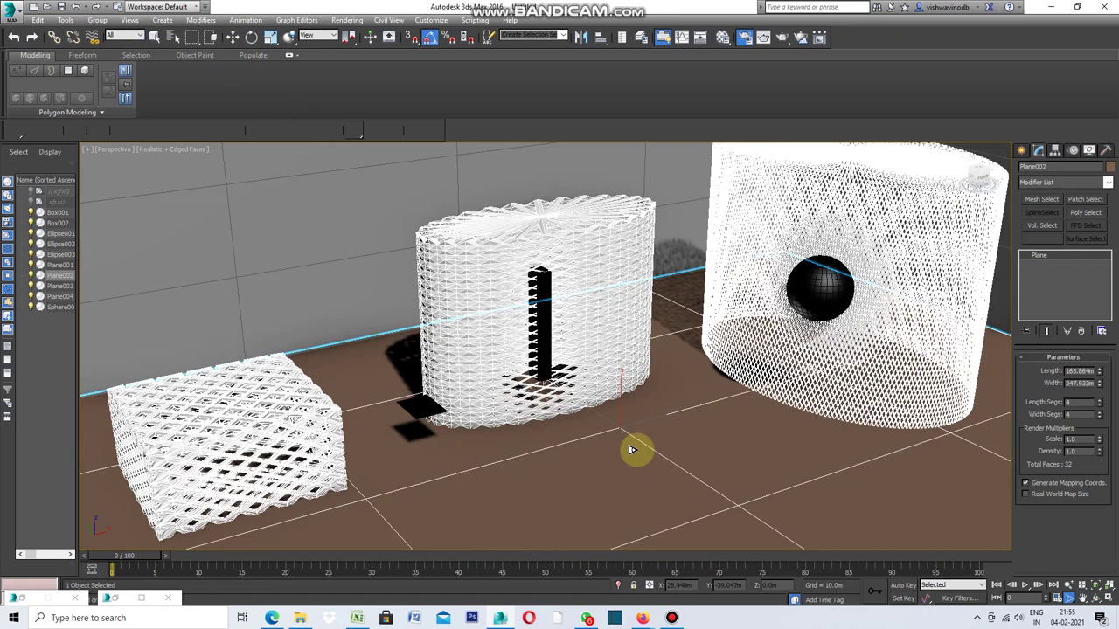
Step: Frame the middle cylinder in the viewport and select the black pillar Box002
{"action": "scroll", "coordinate": [670, 418], "scroll_direction": "up", "scroll_amount": 2}
{"action": "scroll", "coordinate": [674, 400], "scroll_direction": "up", "scroll_amount": 2}
{"action": "scroll", "coordinate": [679, 388], "scroll_direction": "up", "scroll_amount": 2}
{"action": "scroll", "coordinate": [682, 374], "scroll_direction": "up", "scroll_amount": 2}
{"action": "left_click", "coordinate": [1084, 601]}
{"action": "mouse_move", "coordinate": [856, 394]}
{"action": "left_mouse_down"}
{"action": "mouse_move", "coordinate": [849, 458]}
{"action": "mouse_move", "coordinate": [866, 560]}
{"action": "left_mouse_up"}
{"action": "mouse_move", "coordinate": [690, 332]}
{"action": "left_mouse_down"}
{"action": "mouse_move", "coordinate": [737, 436]}
{"action": "mouse_move", "coordinate": [682, 250]}
{"action": "mouse_move", "coordinate": [681, 200]}
{"action": "left_mouse_up"}
{"action": "left_click_drag", "start_coordinate": [661, 349], "coordinate": [661, 317]}
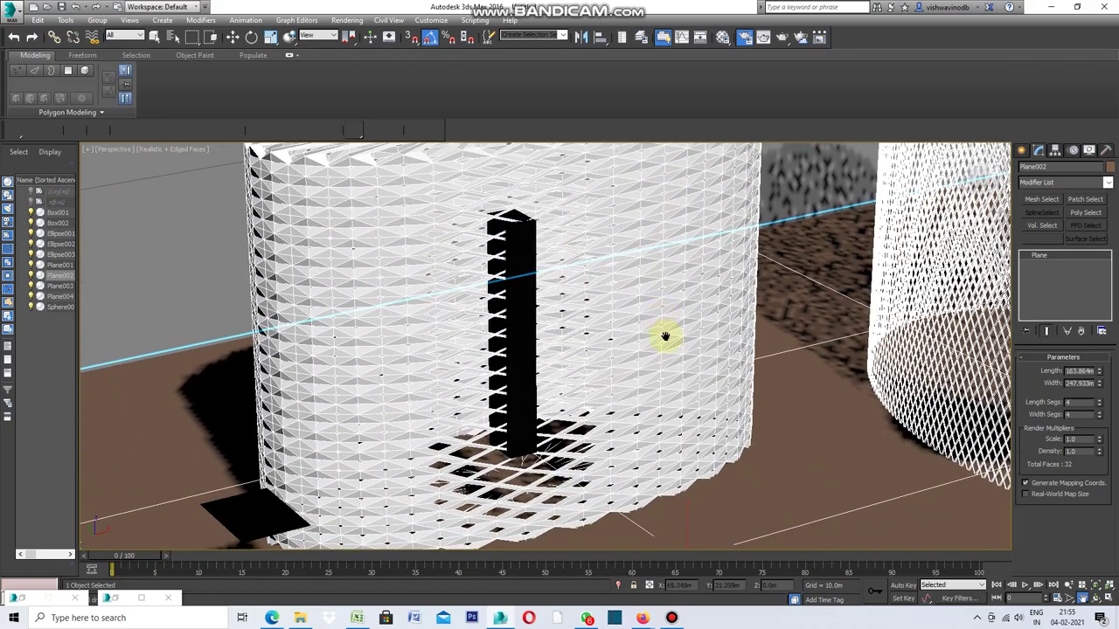
{"action": "left_click", "coordinate": [154, 38]}
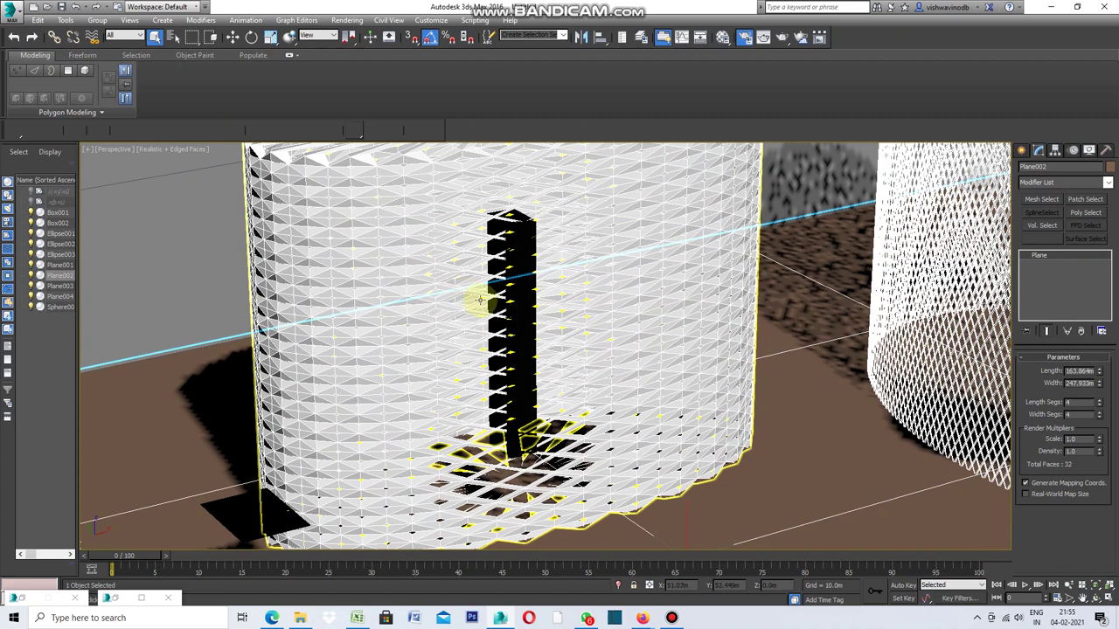
{"action": "left_click", "coordinate": [528, 315]}
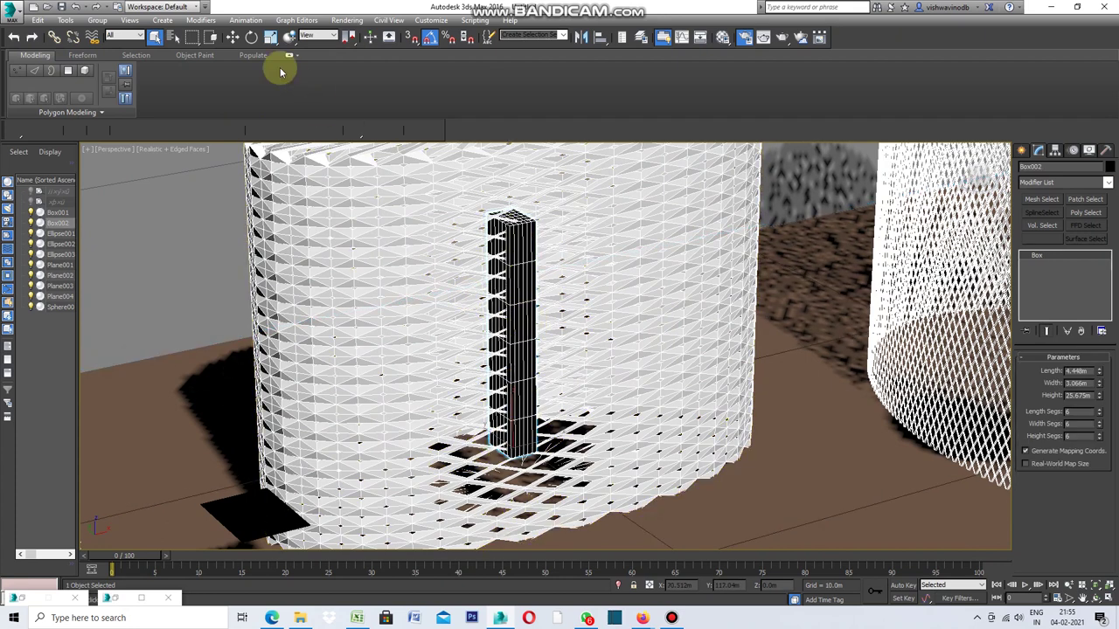
{"action": "left_click", "coordinate": [232, 36]}
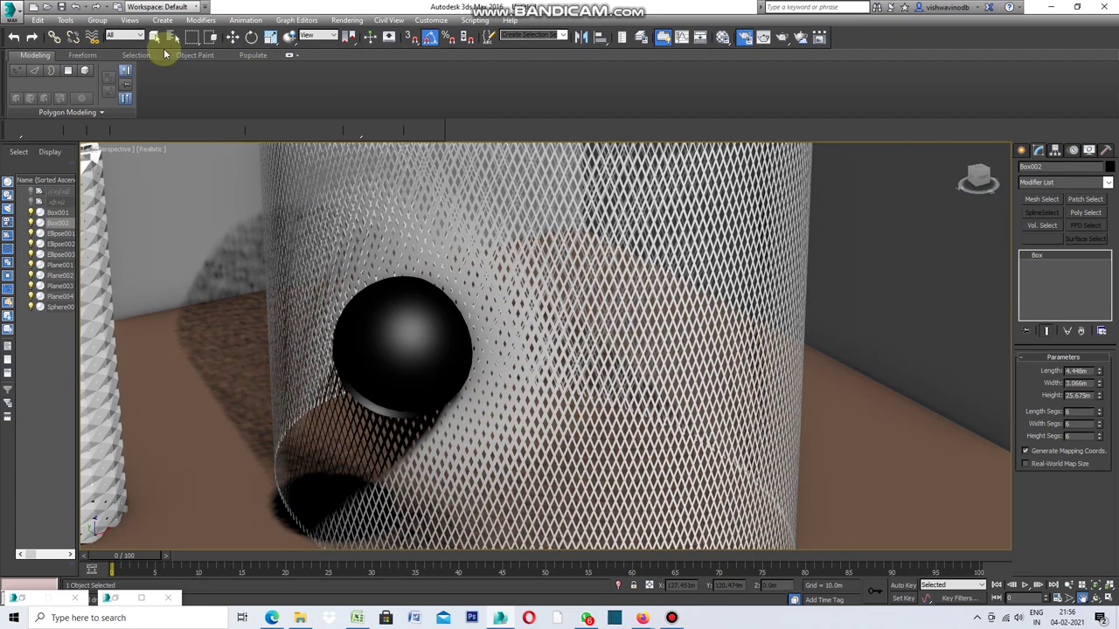
Step: Slide Sphere001 right across the shell to about X 76.951m
{"action": "left_click", "coordinate": [432, 337]}
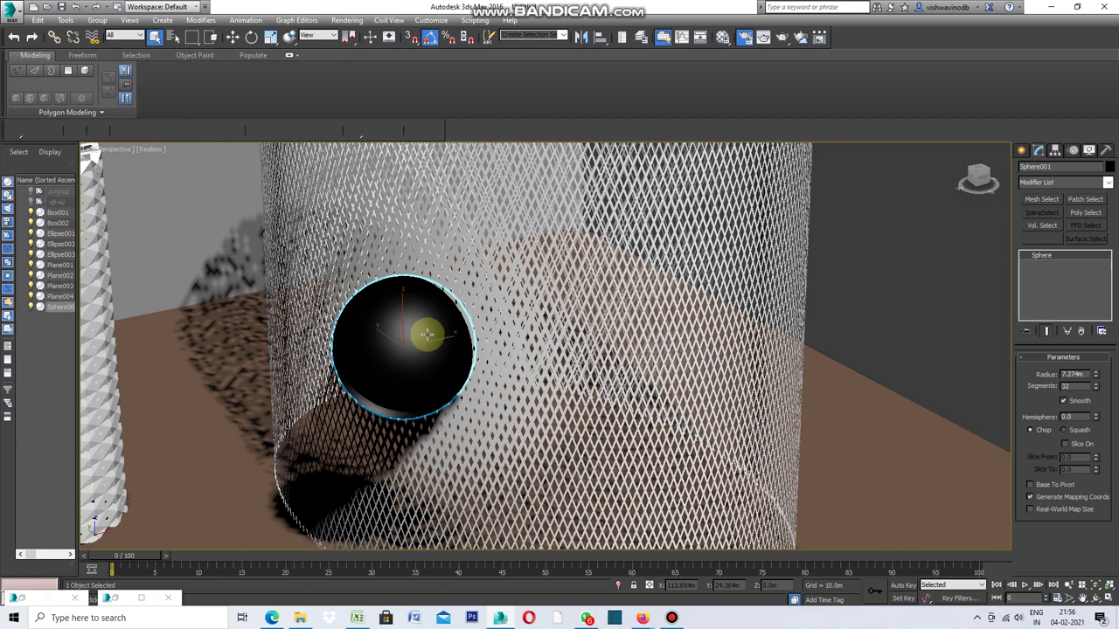
{"action": "left_click", "coordinate": [232, 37]}
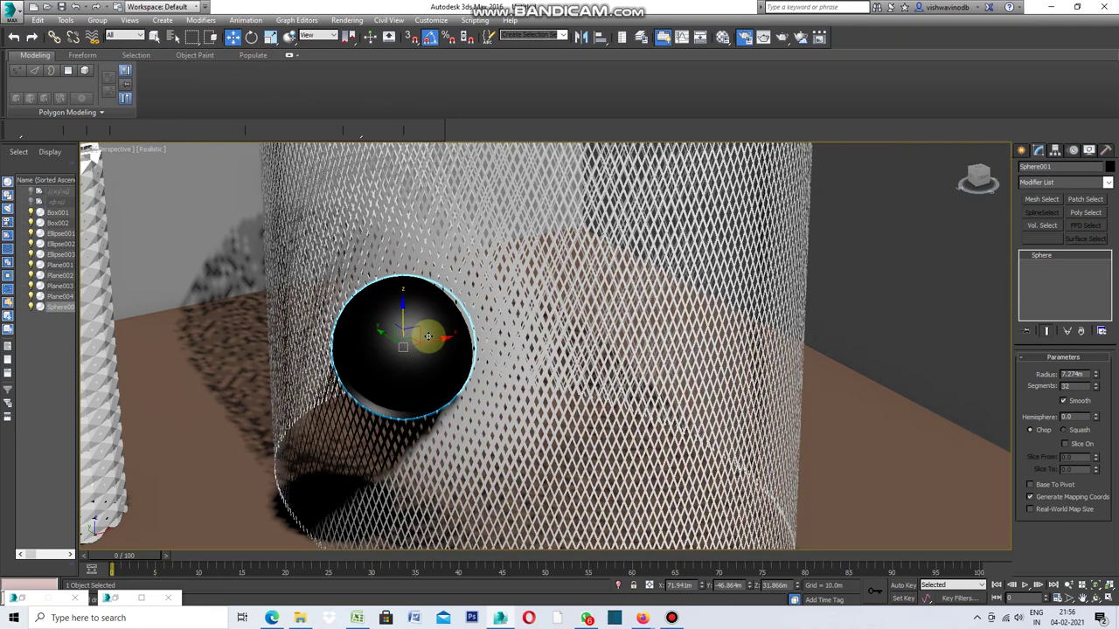
{"action": "mouse_move", "coordinate": [433, 339]}
{"action": "left_mouse_down"}
{"action": "mouse_move", "coordinate": [574, 315]}
{"action": "mouse_move", "coordinate": [475, 356]}
{"action": "mouse_move", "coordinate": [468, 346]}
{"action": "left_mouse_up"}
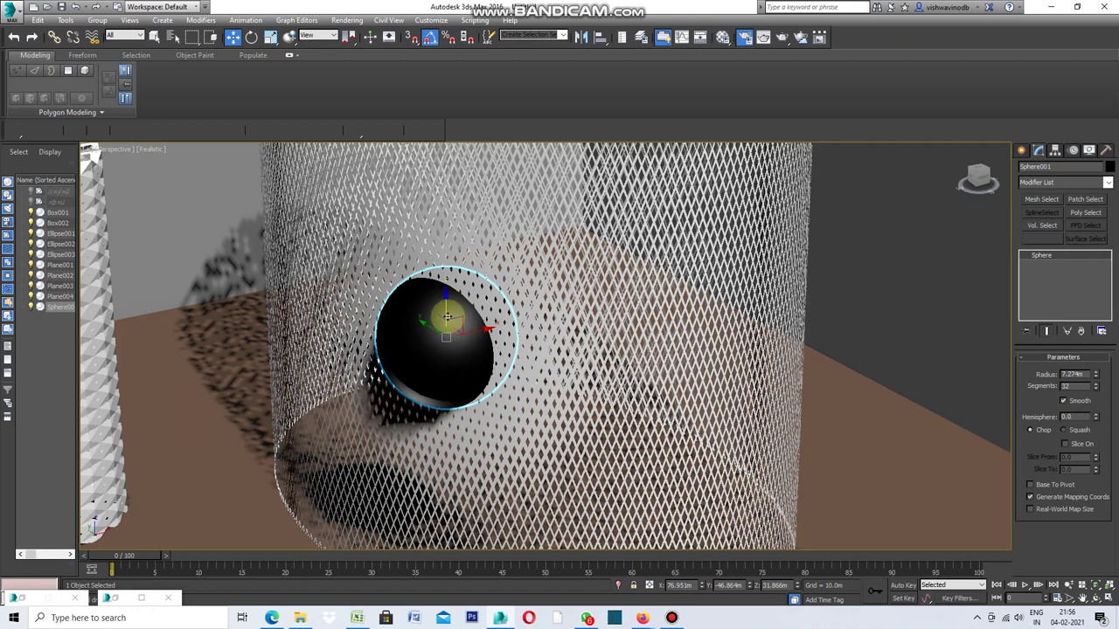